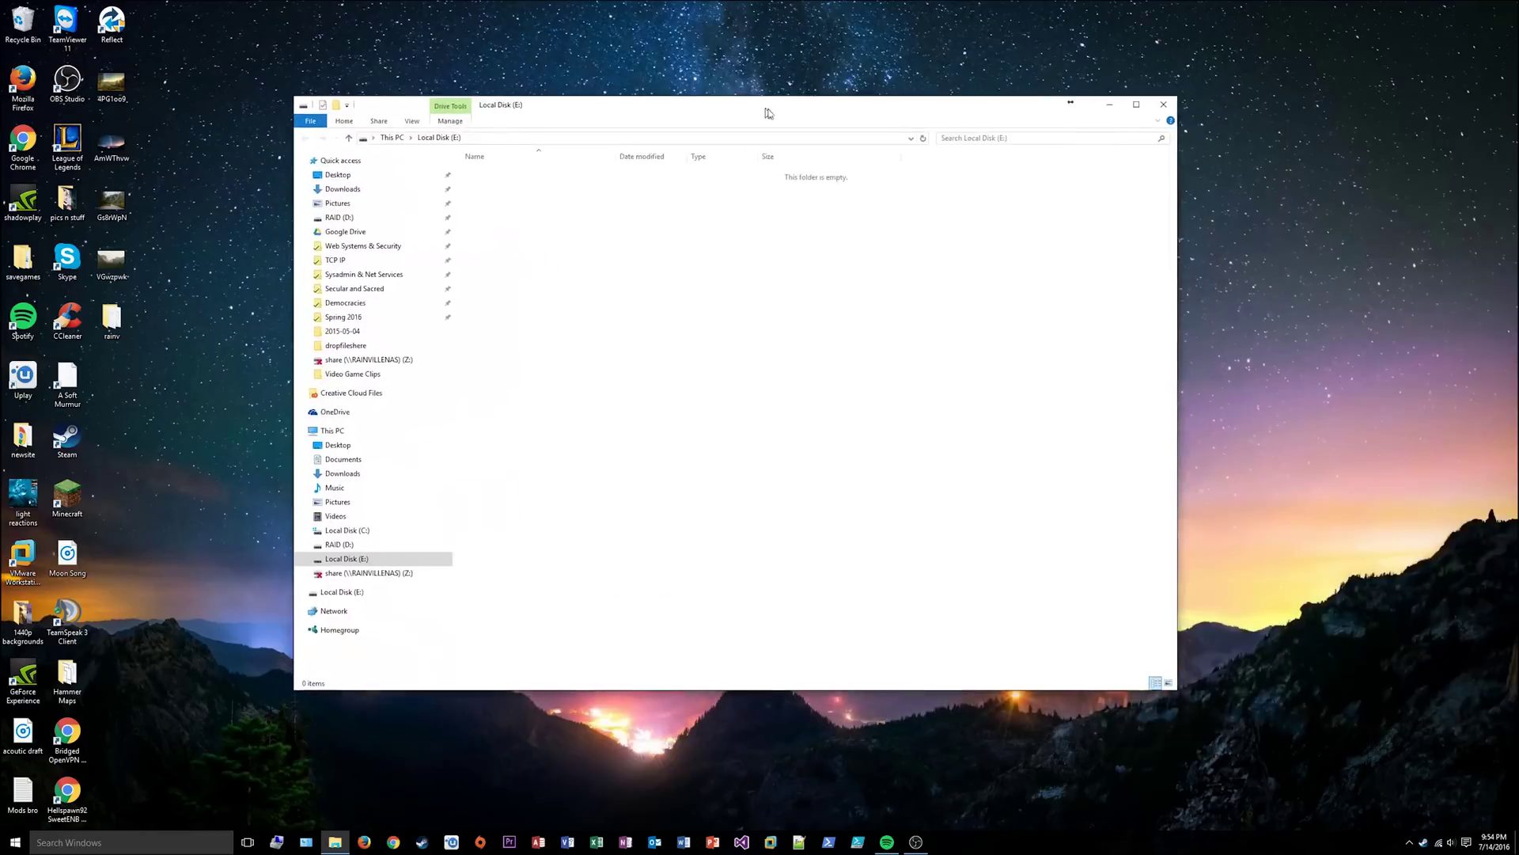
Step: Show the This PC drives overview and launch Disk Management via diskmgmt.msc
click(402, 143)
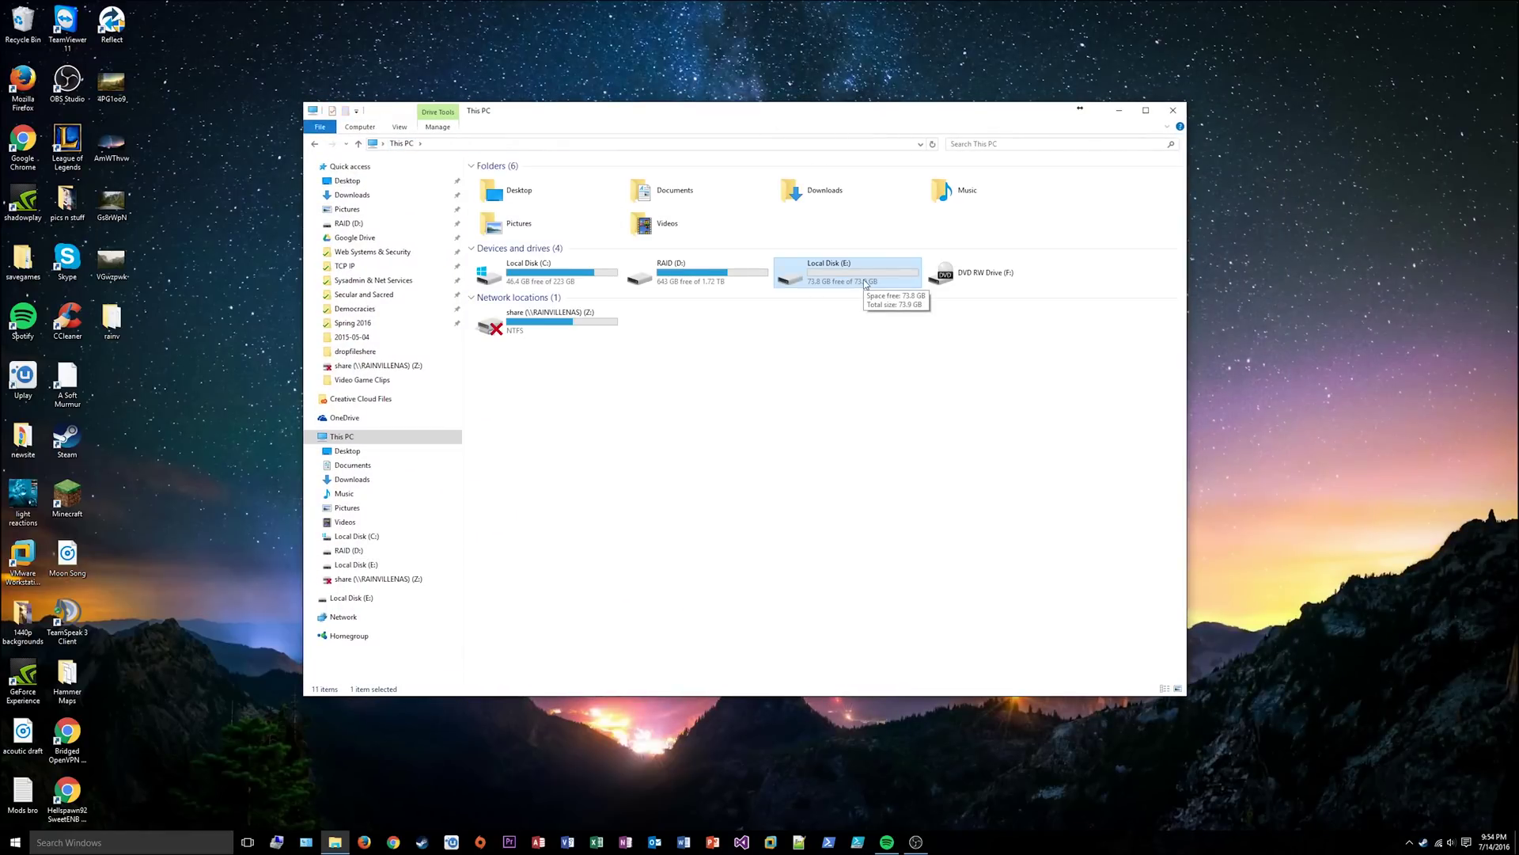
click(900, 354)
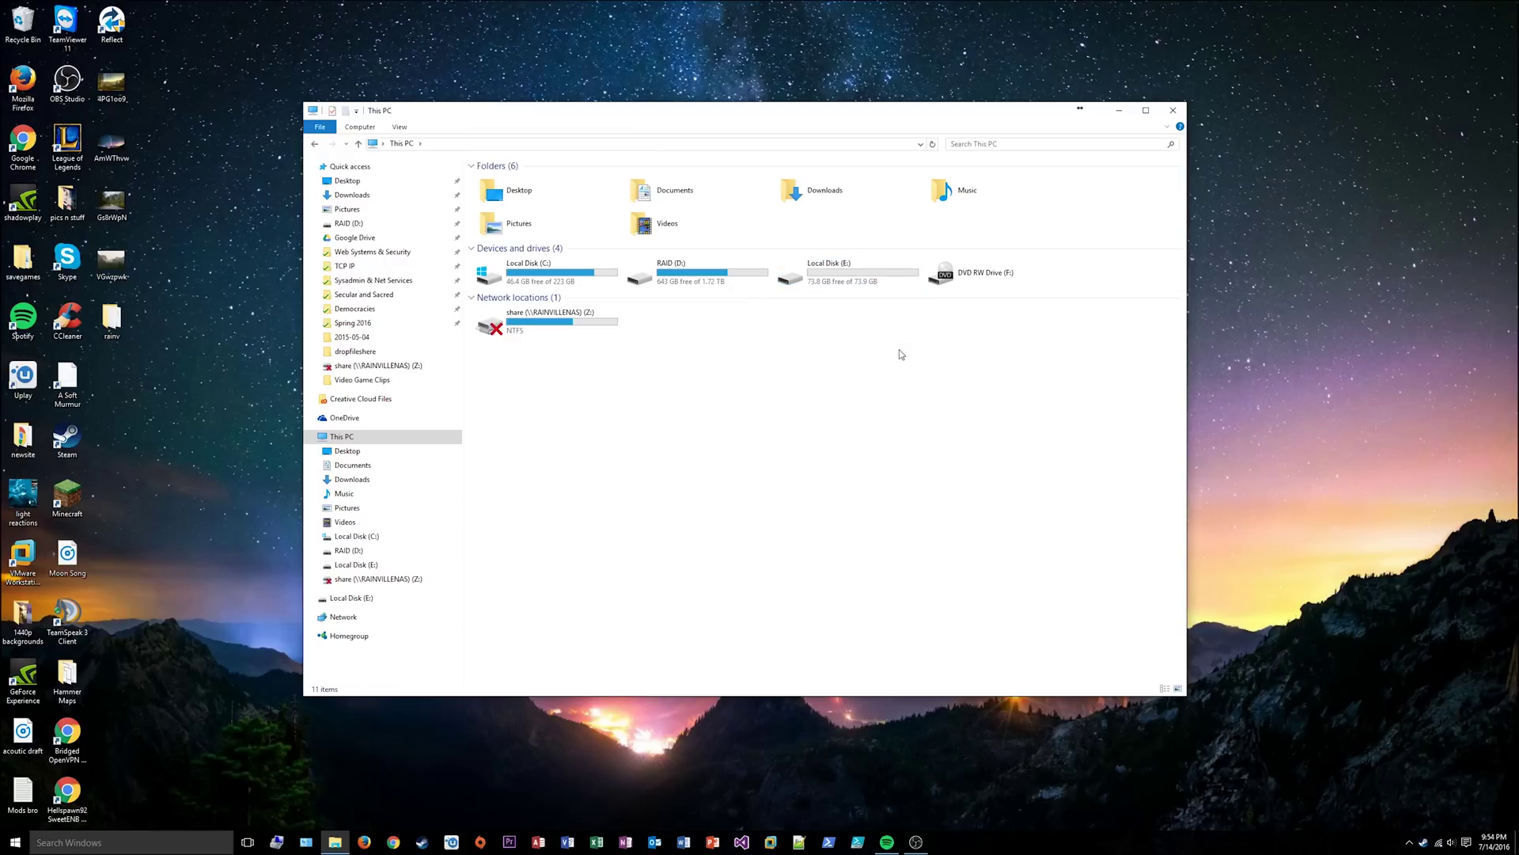
key(super)
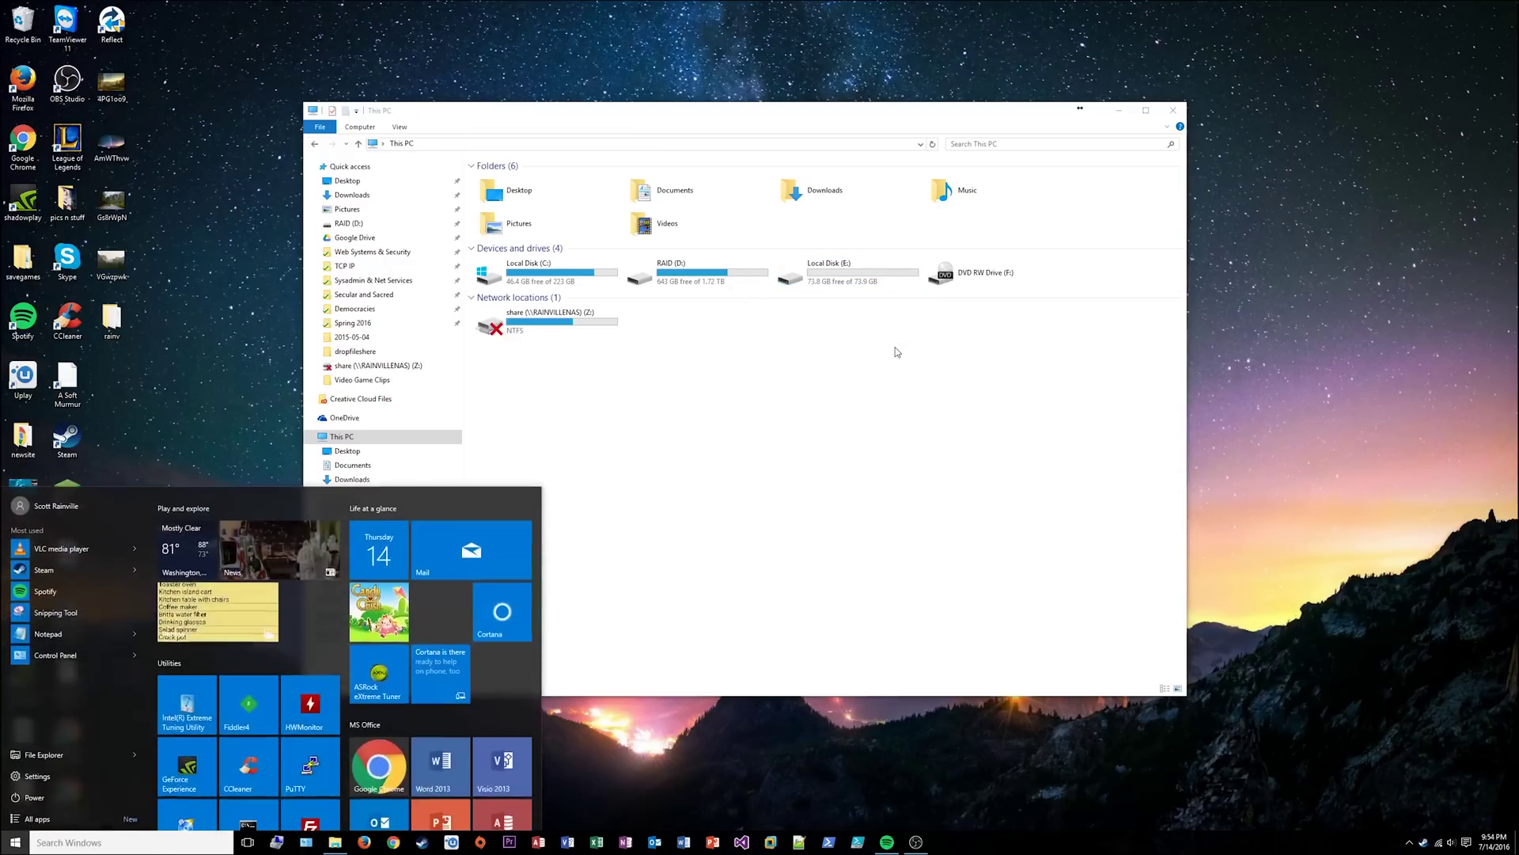
text(disk)
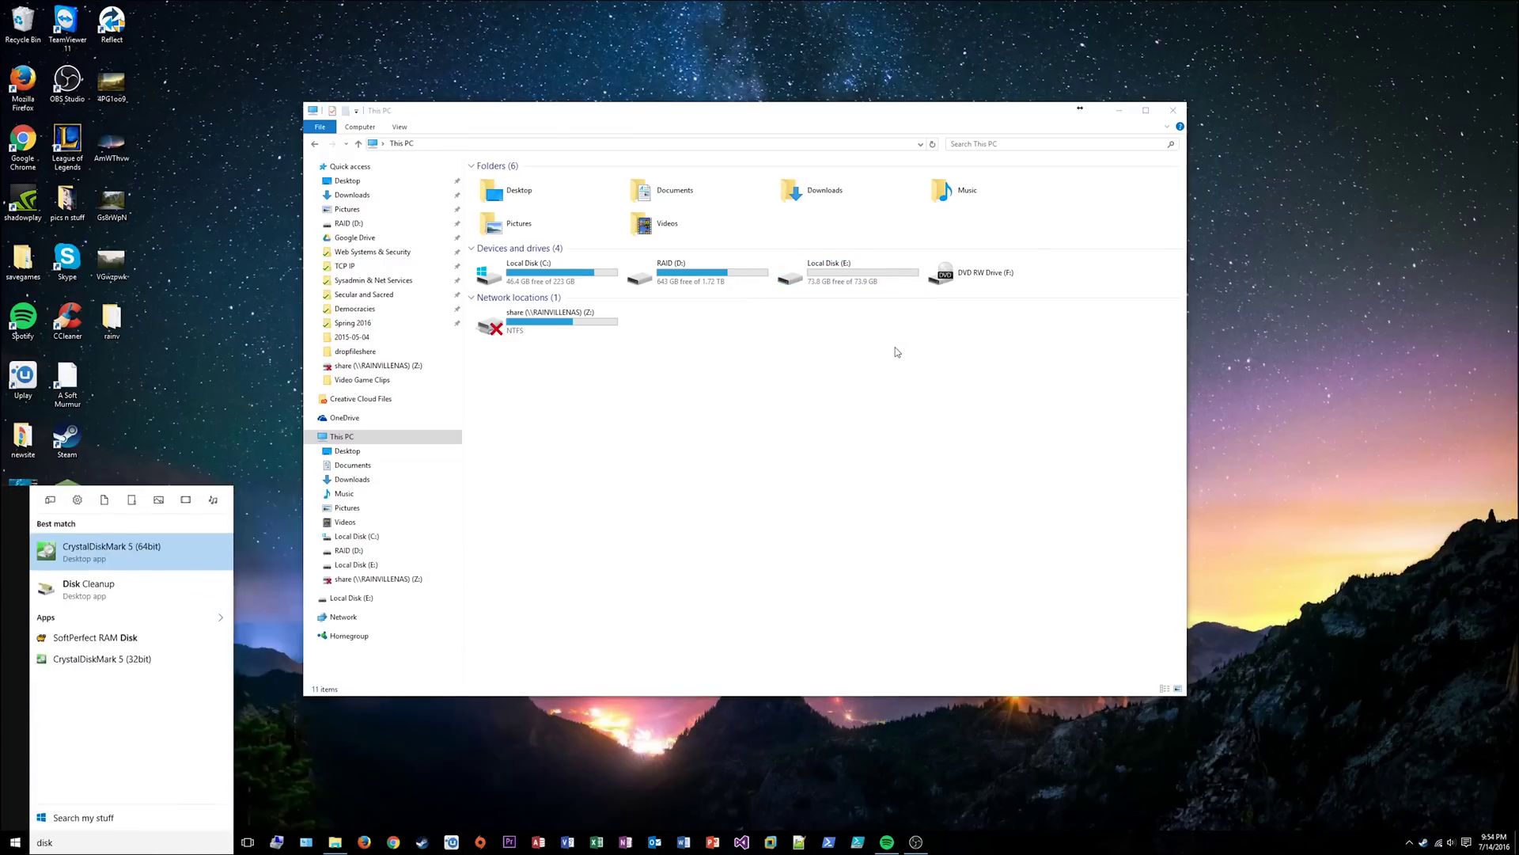
text(mgmt.msc)
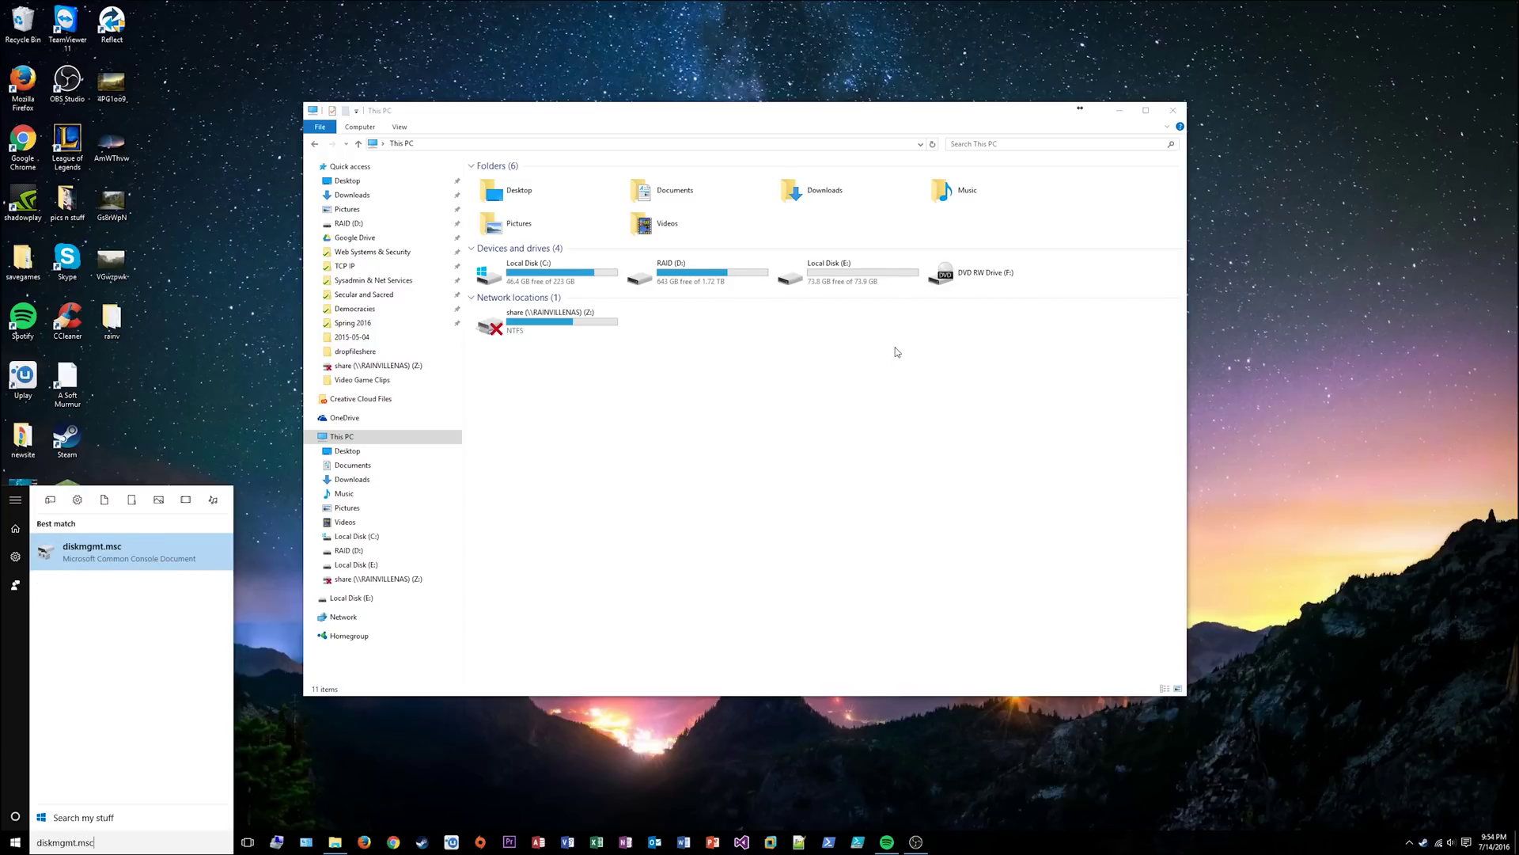
key(Return)
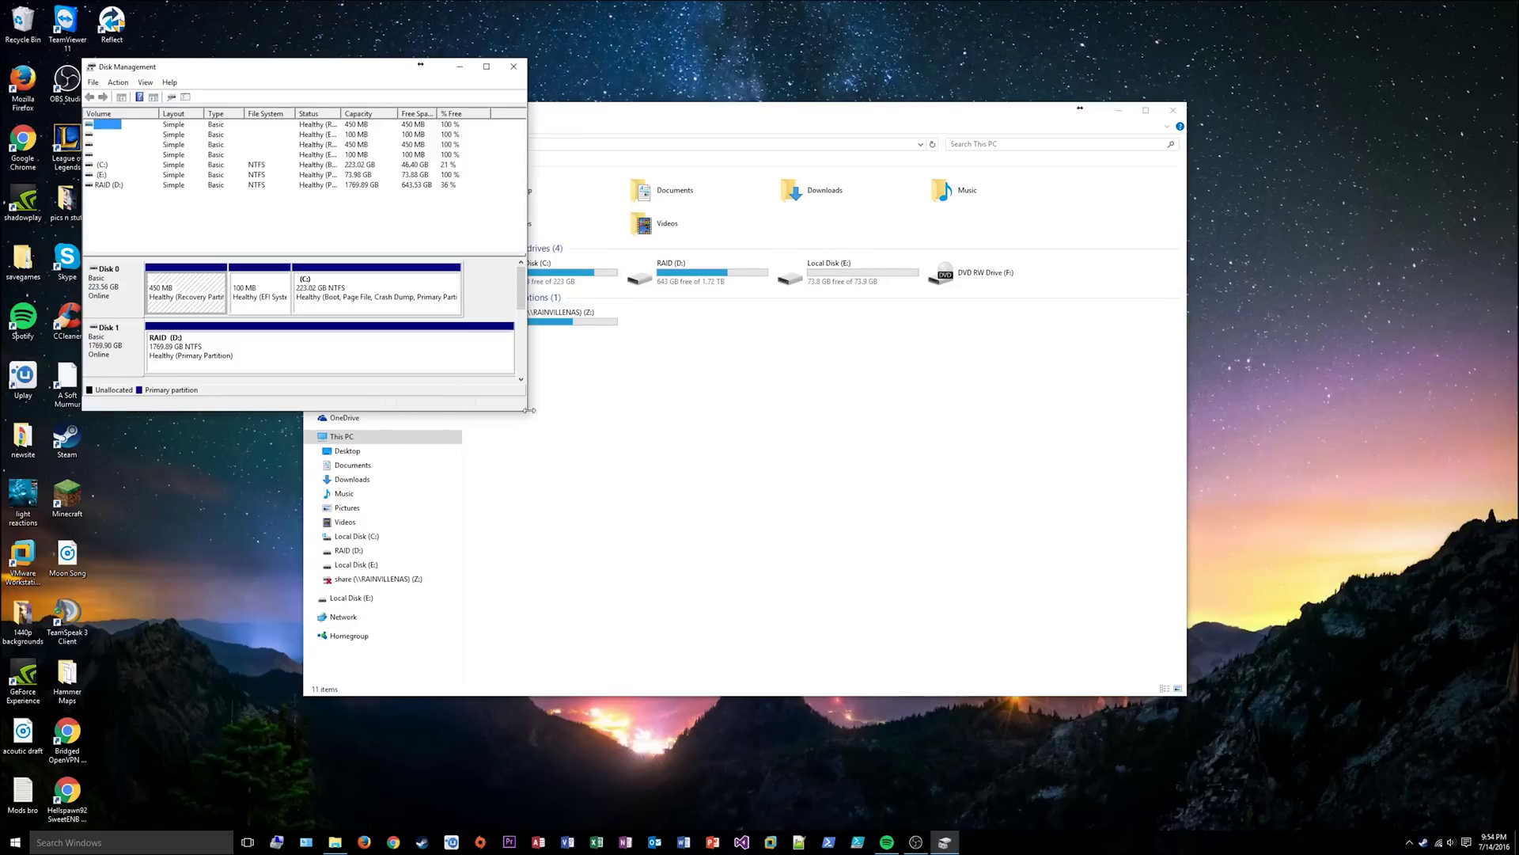
Step: Enlarge Disk Management and compare Disk 2's (E:) and 450 MB Recovery partitions with This PC
drag(524, 412, 1036, 615)
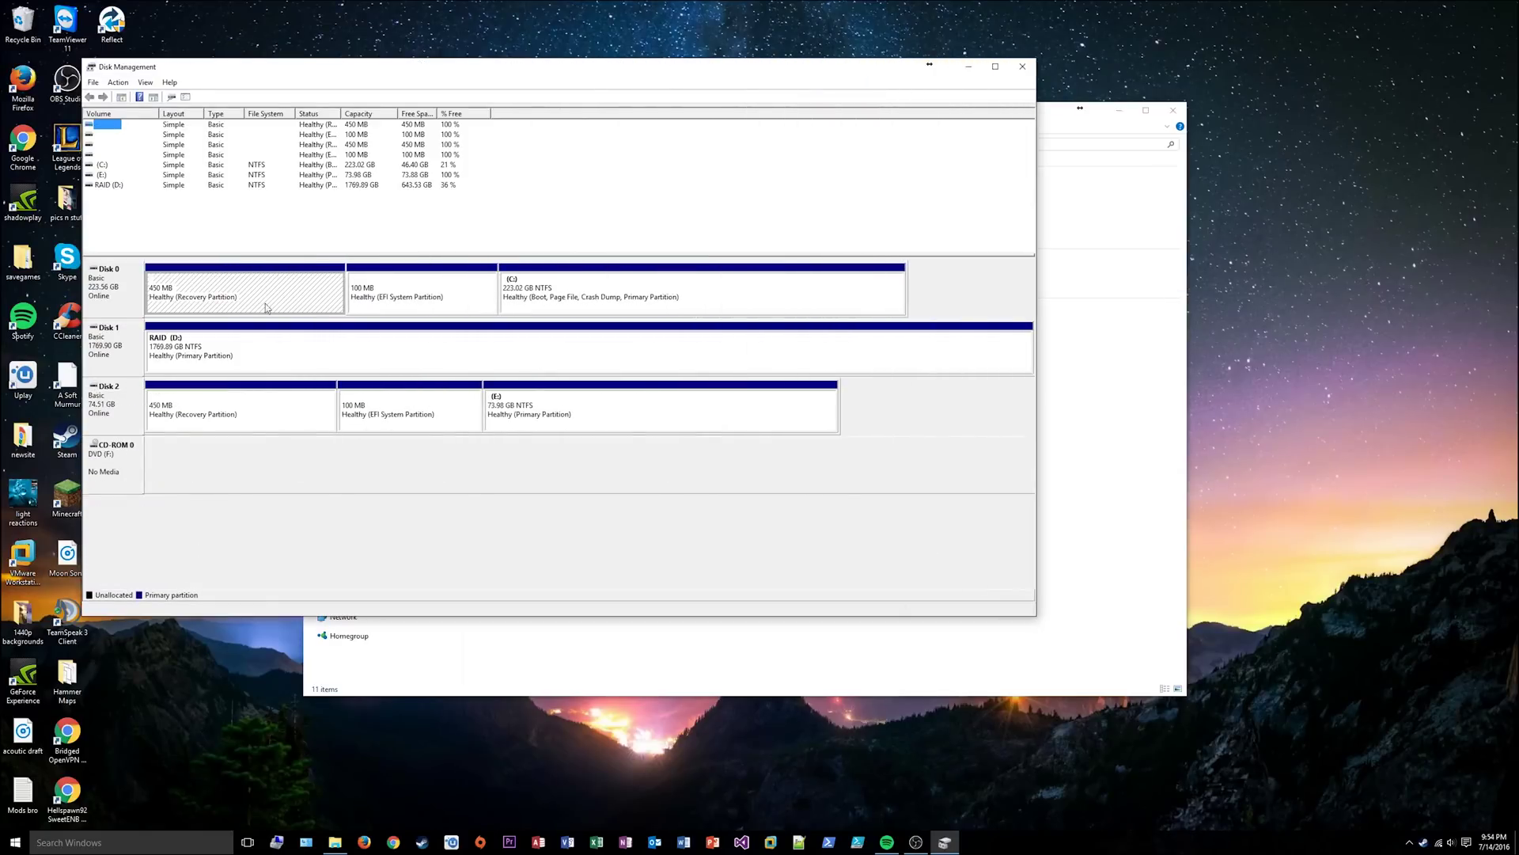
click(104, 296)
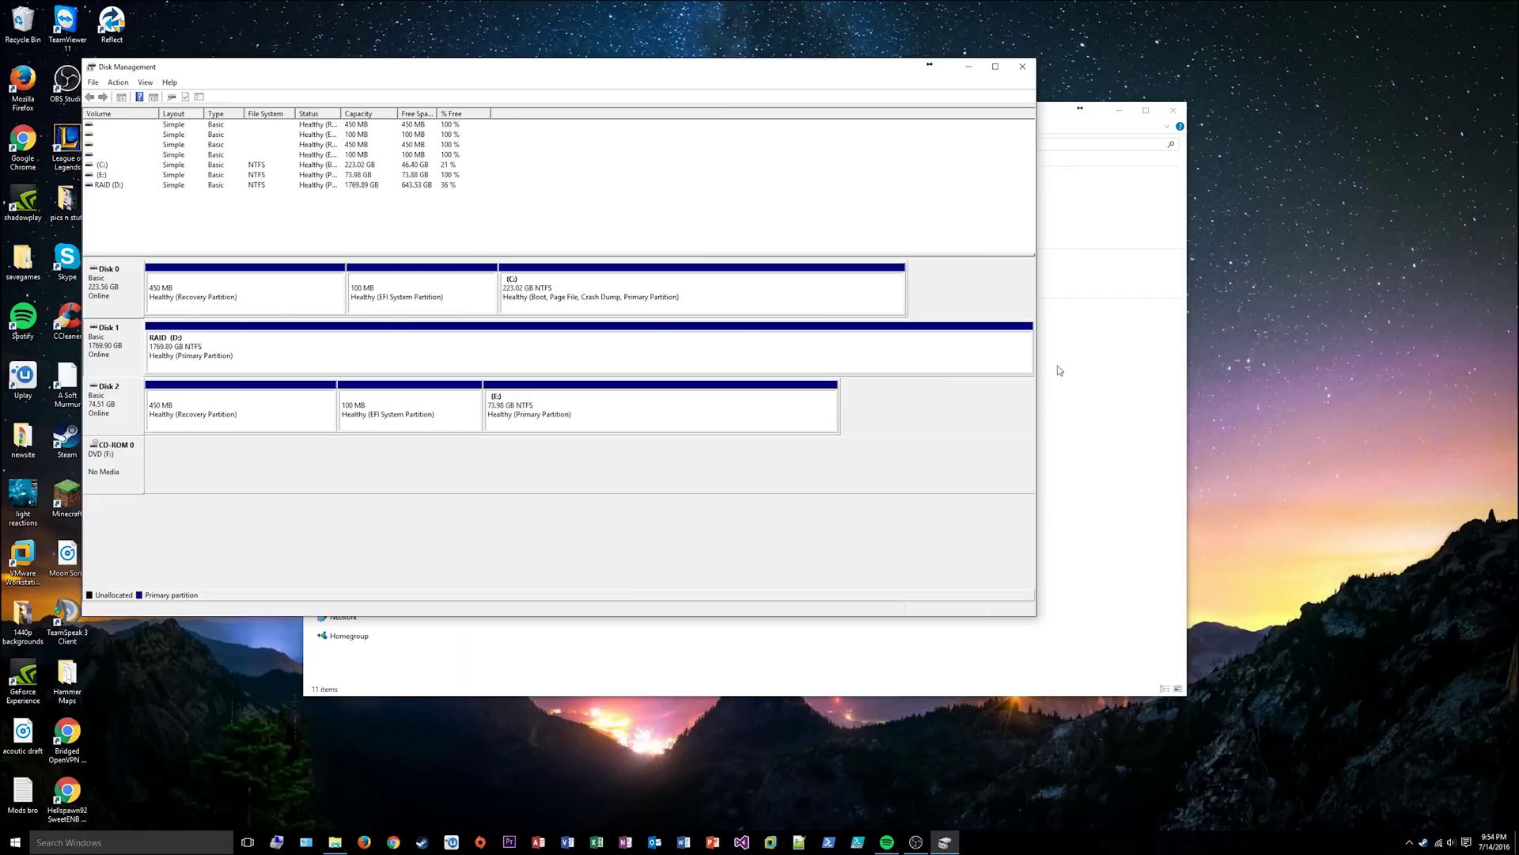
click(638, 417)
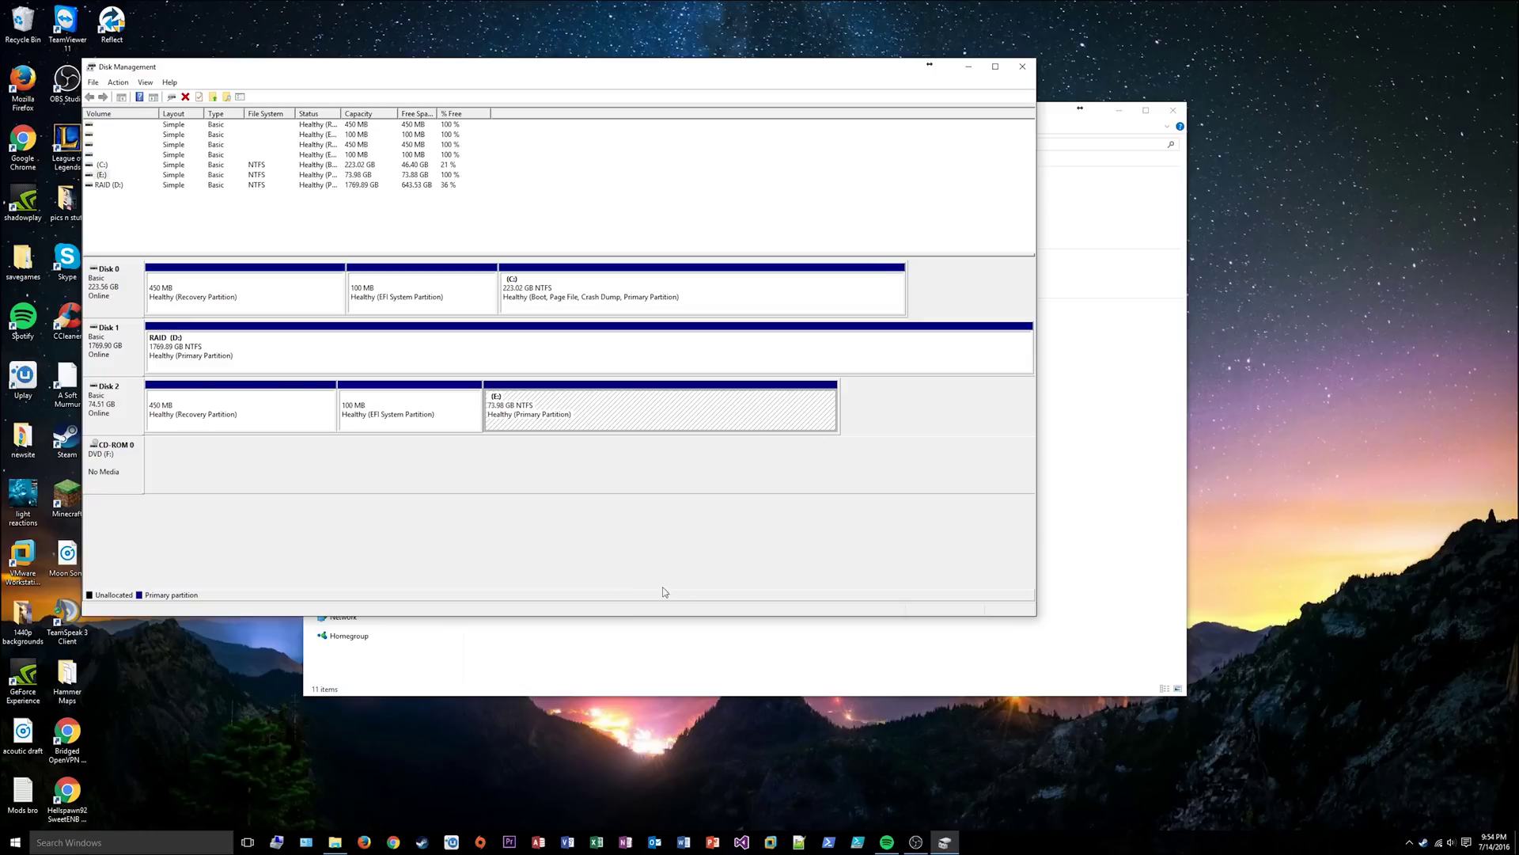
click(569, 630)
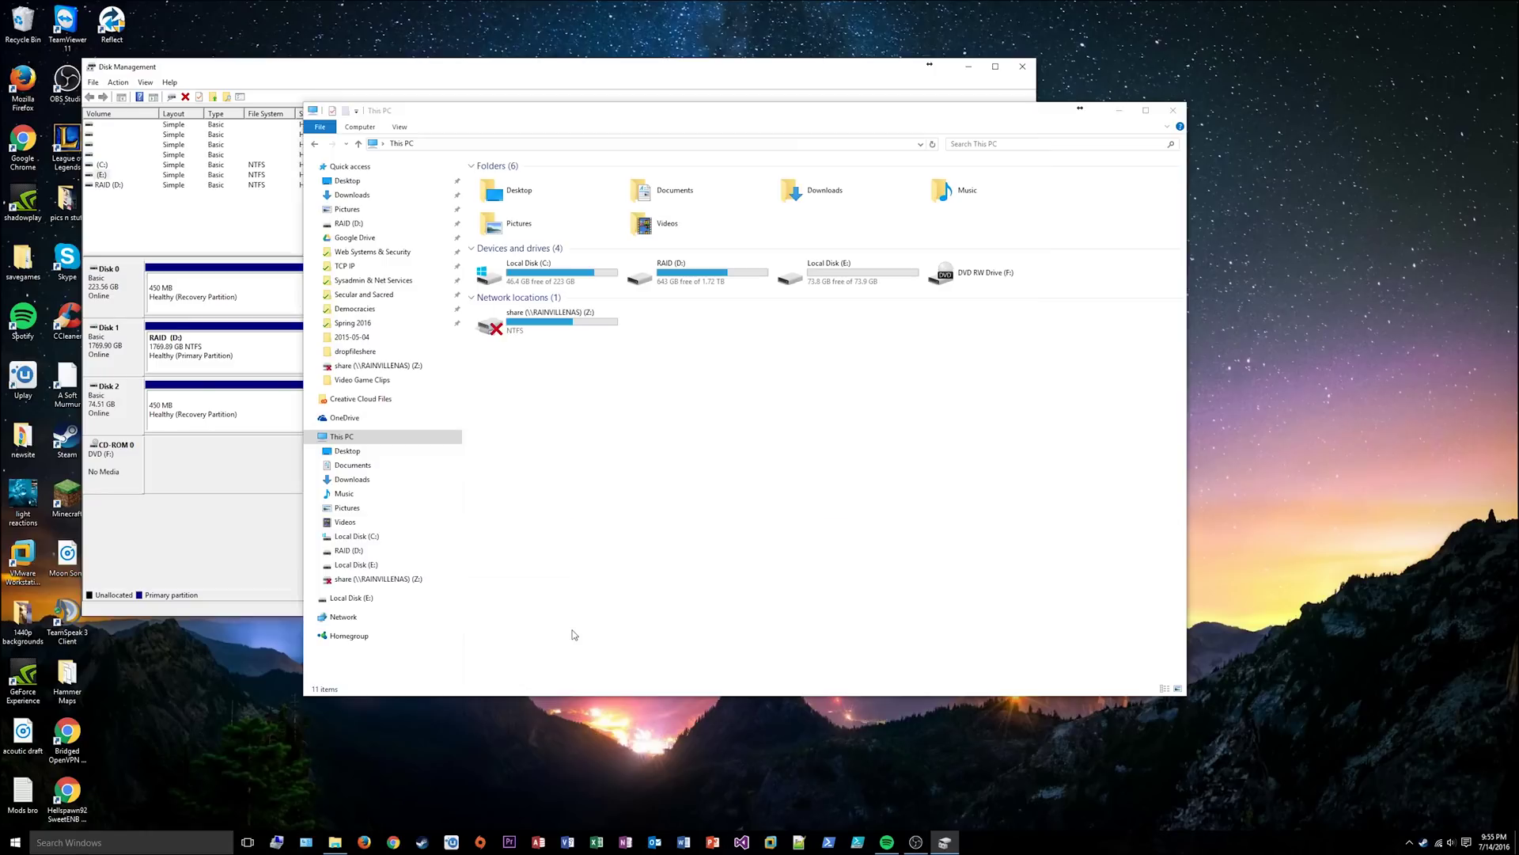
click(860, 277)
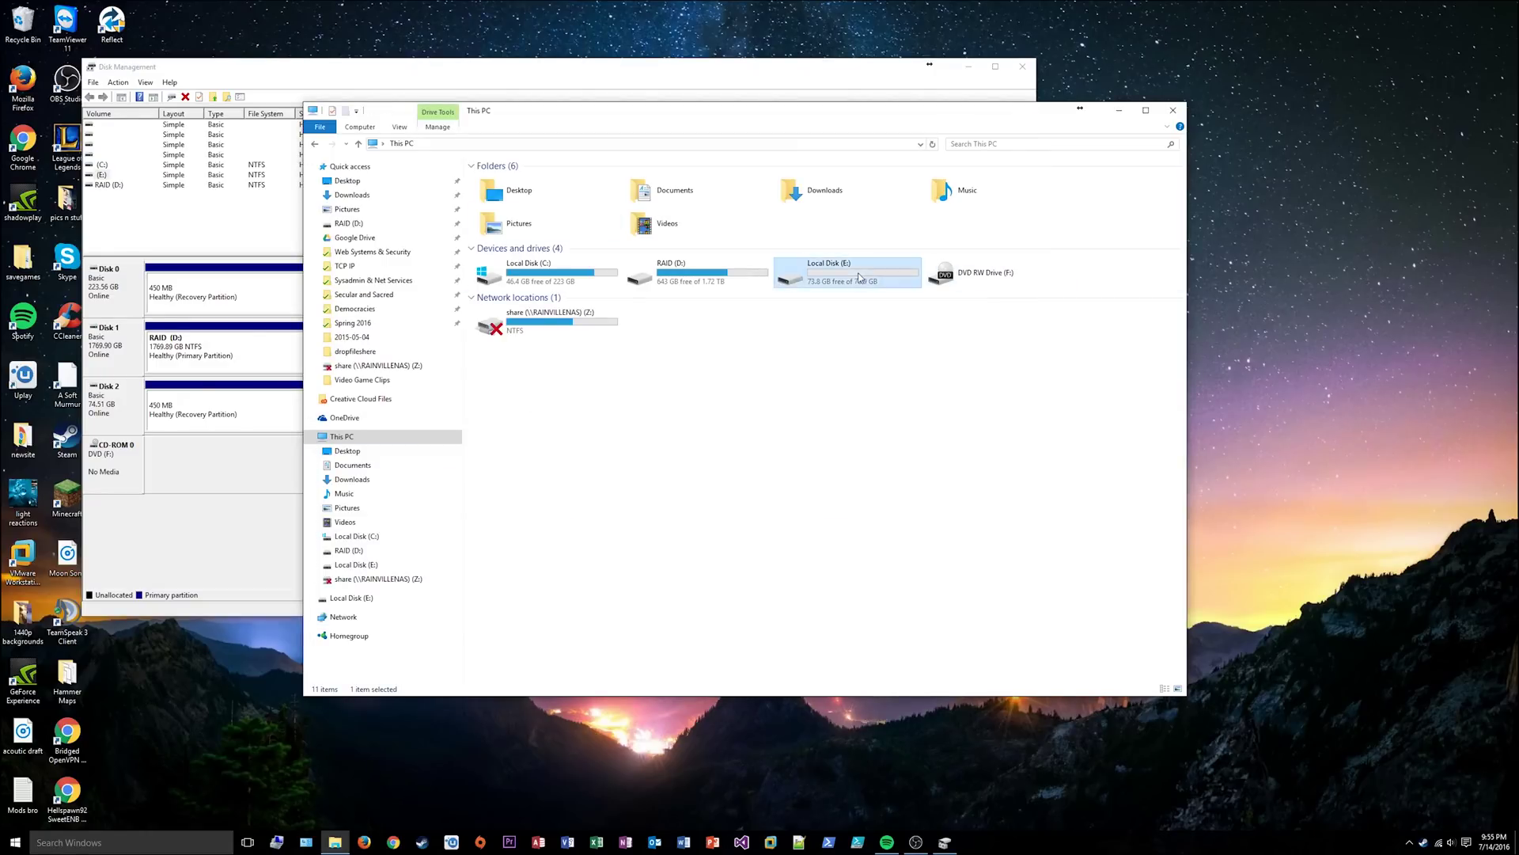
click(283, 473)
click(303, 411)
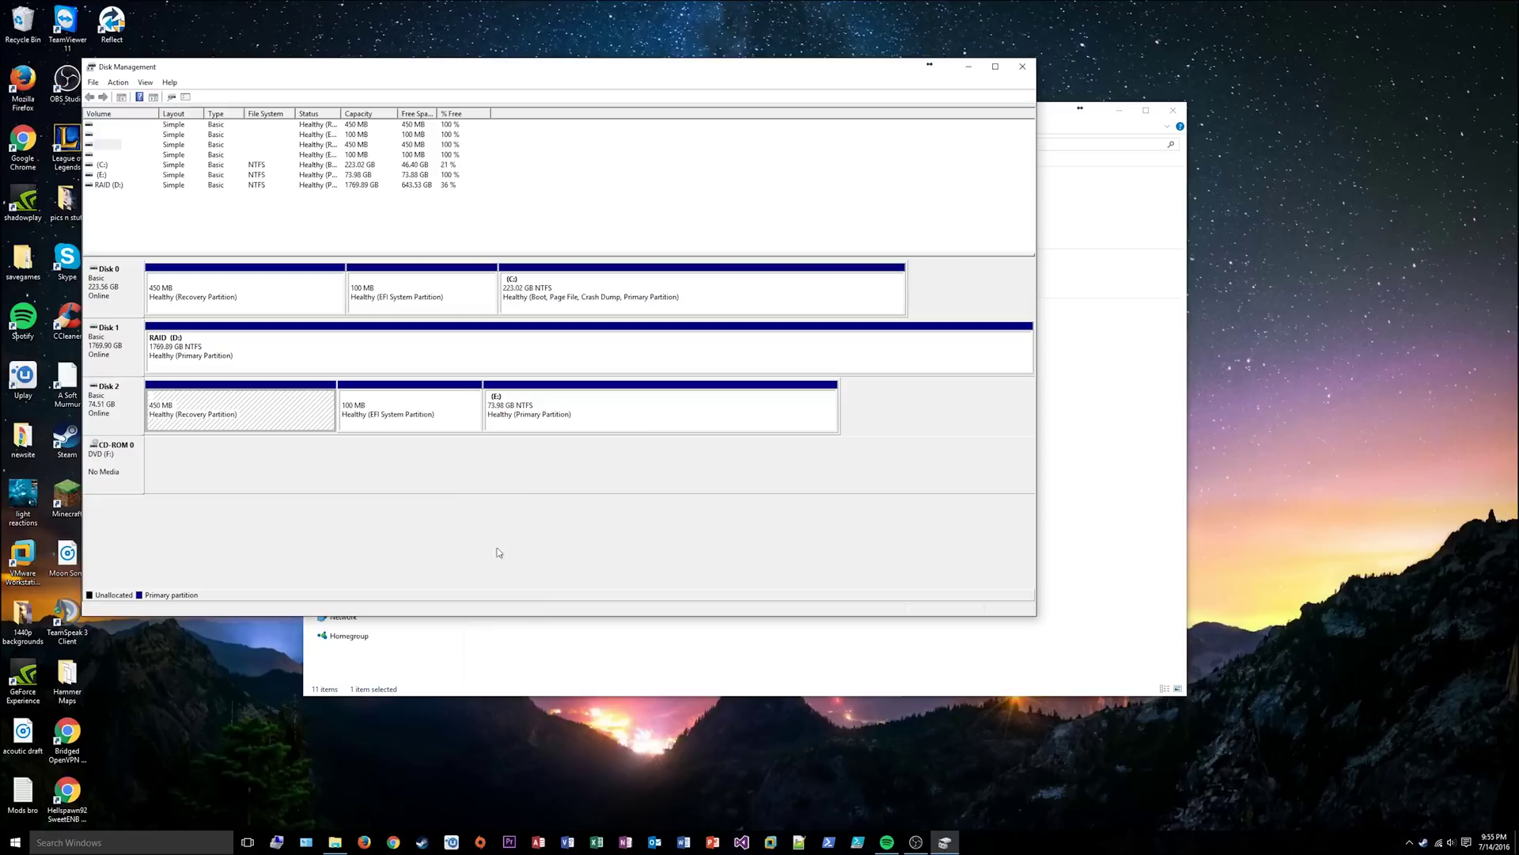
Step: Move This PC aside so Disk Management is fully visible, select Disk 2, and bring up search
click(562, 661)
drag(630, 125, 751, 202)
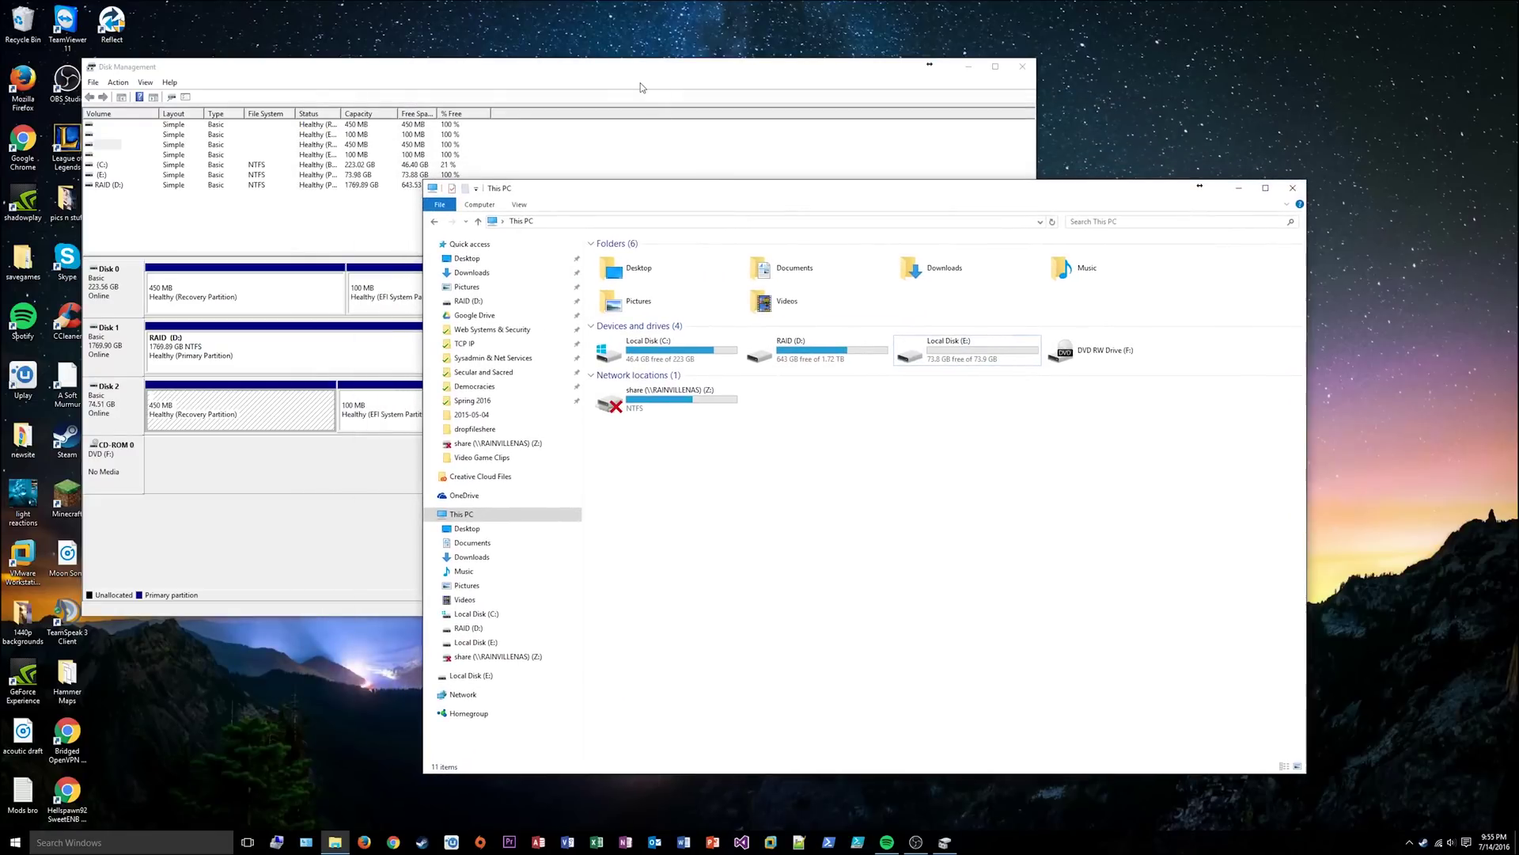
drag(631, 70, 671, 48)
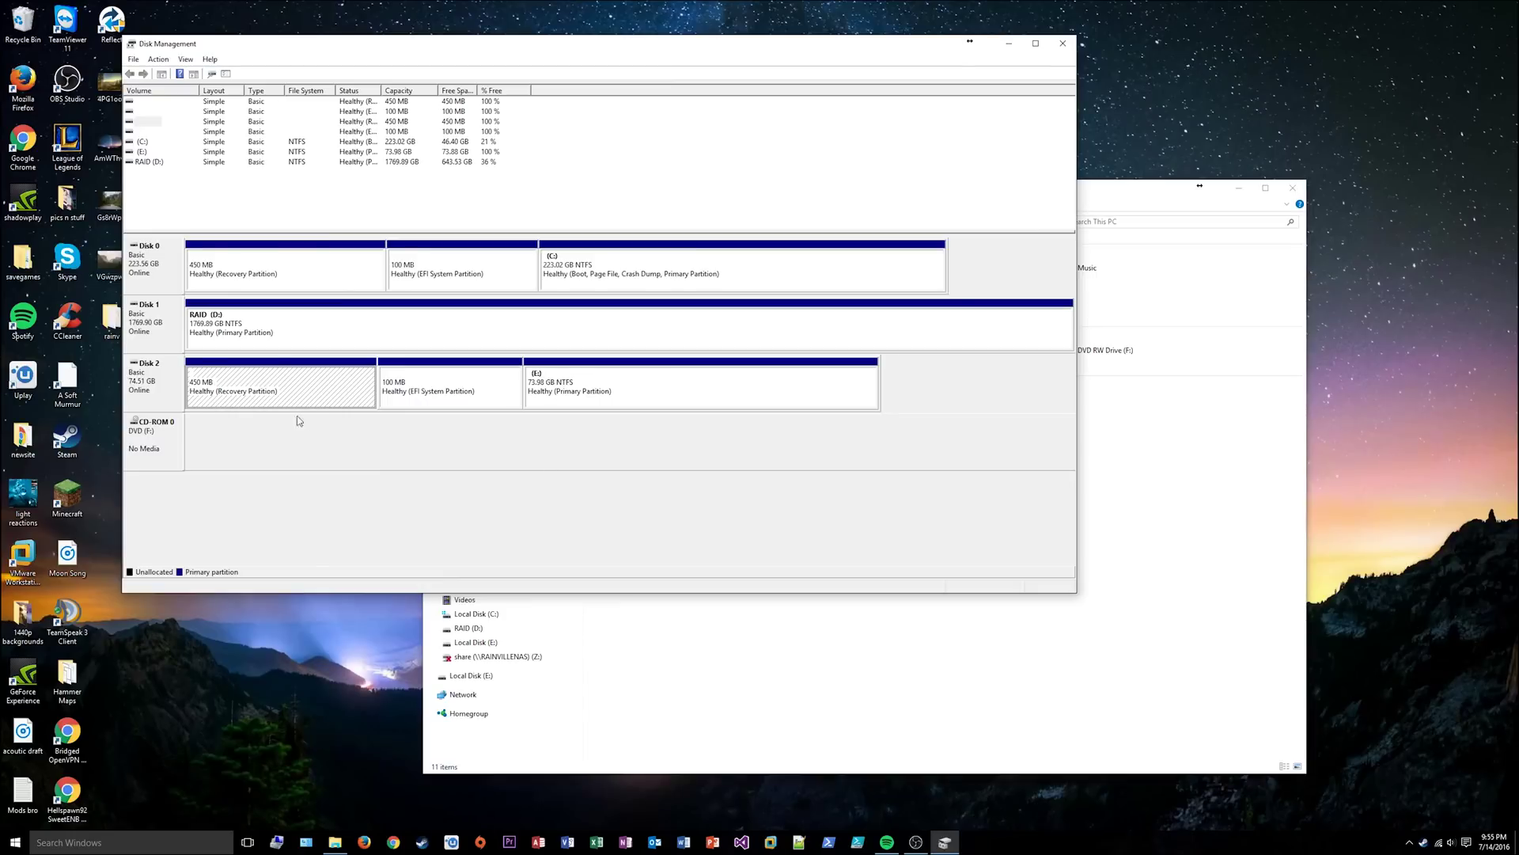
click(163, 383)
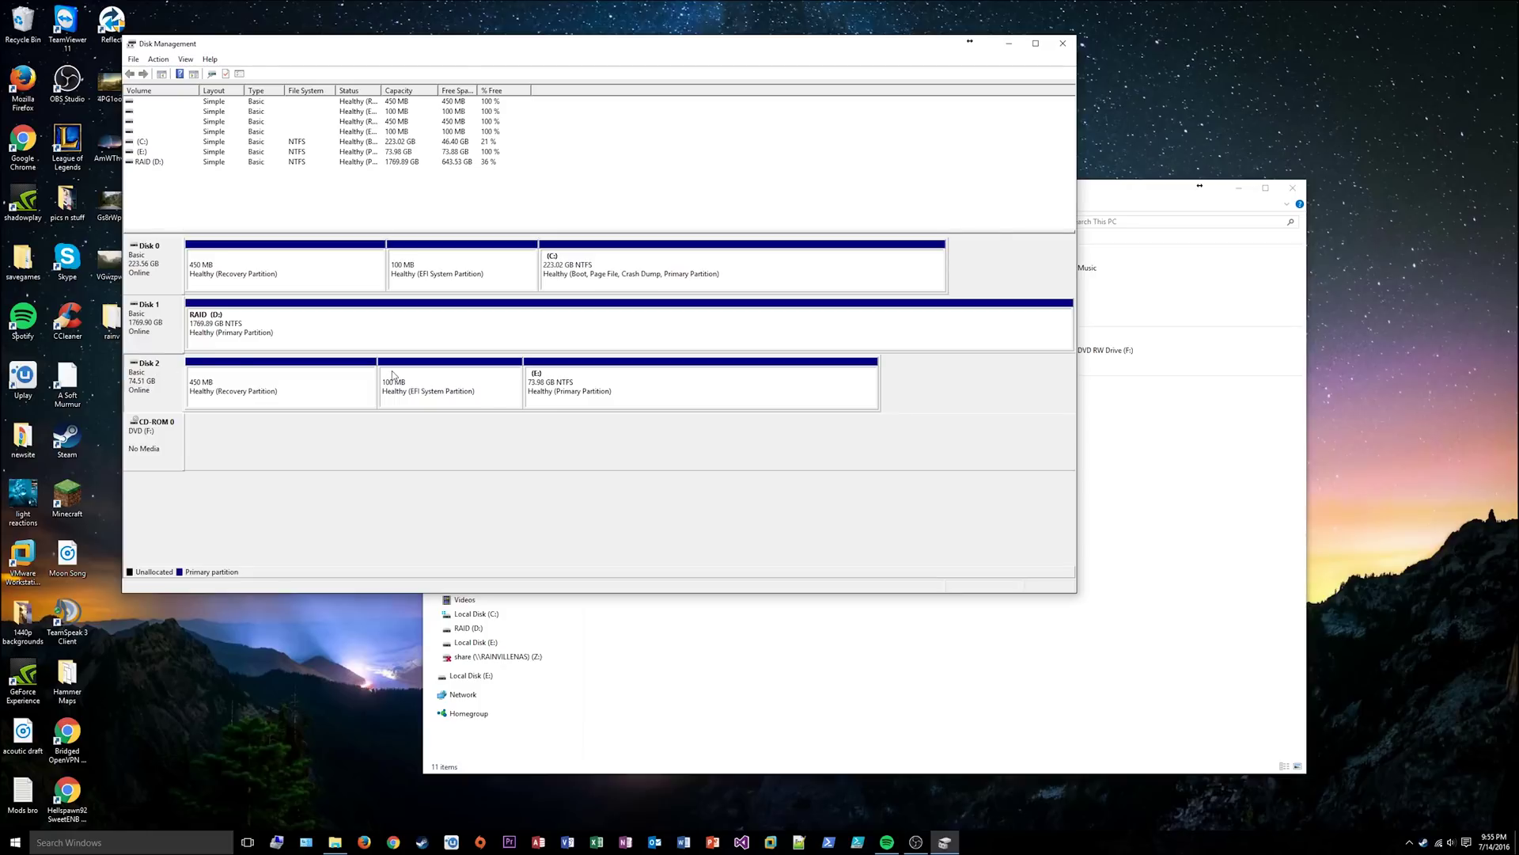
key(super)
Step: Start Command Prompt, run diskpart and place the console below the disk map
text(cmd)
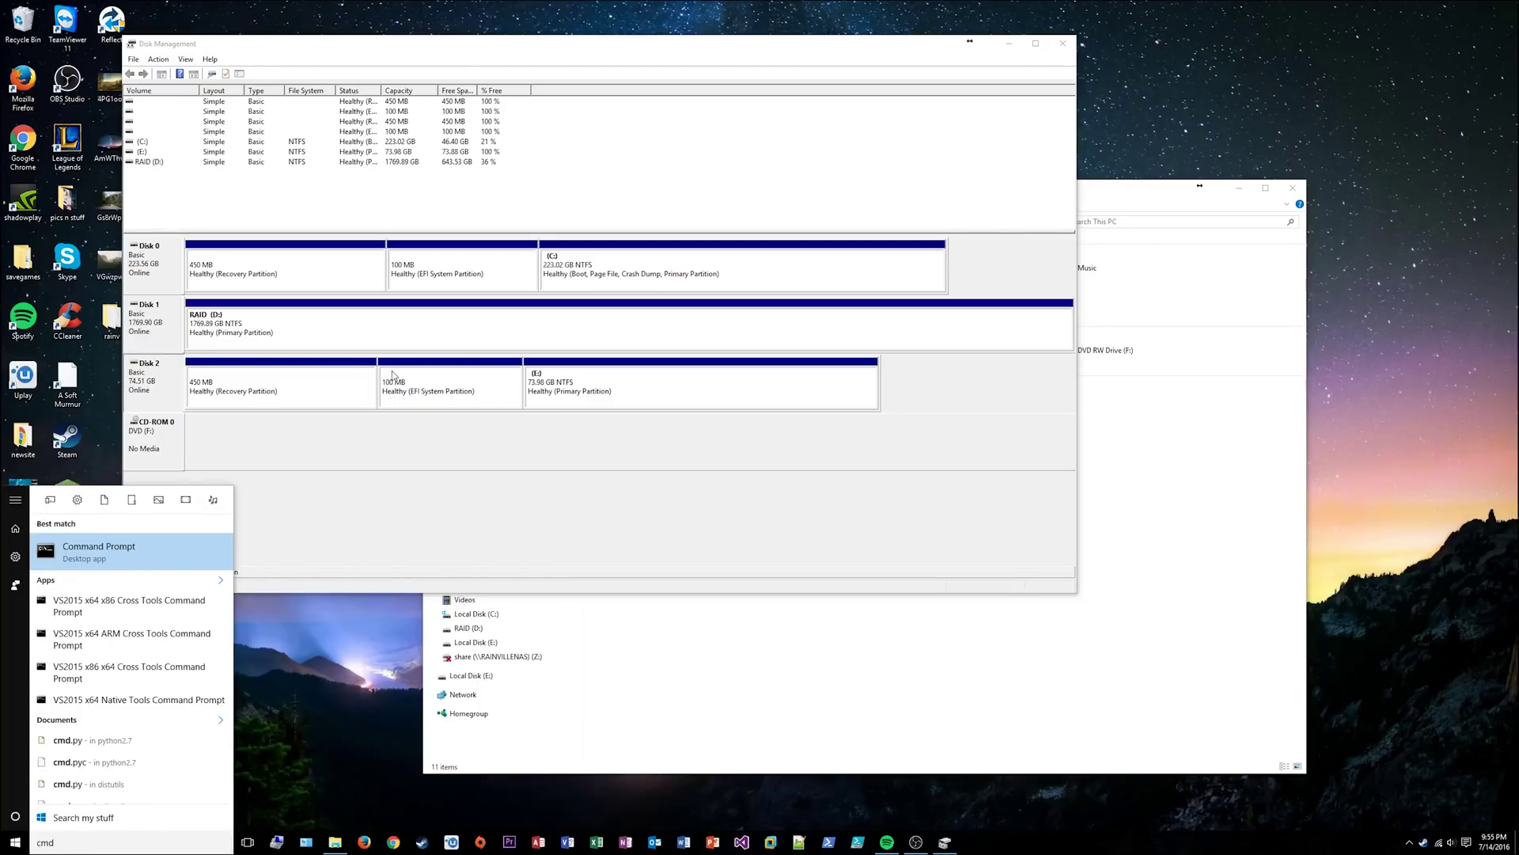
key(Return)
text(disk)
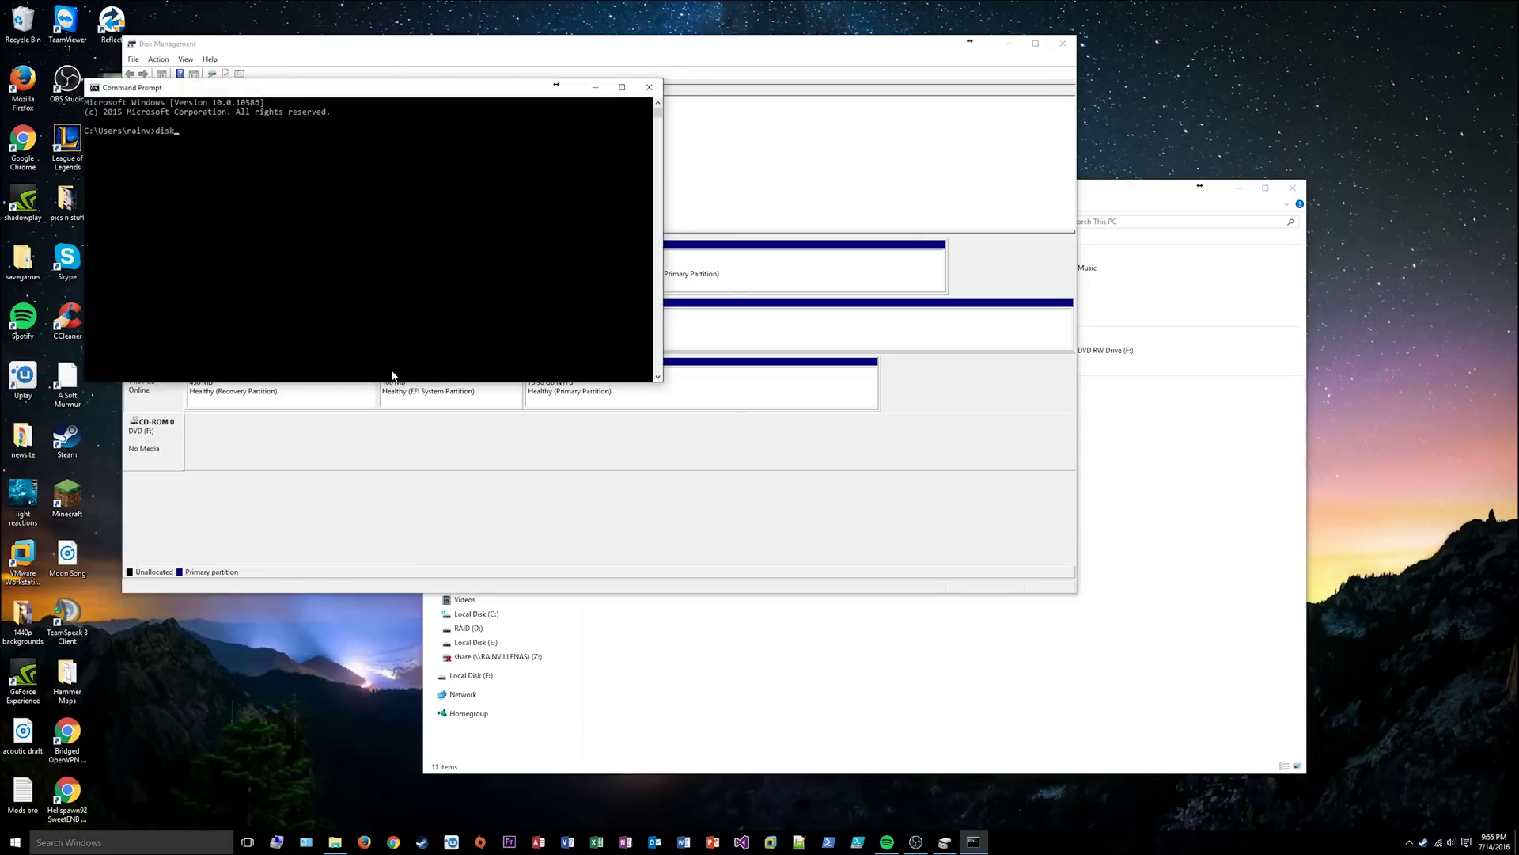
text(part)
key(Return)
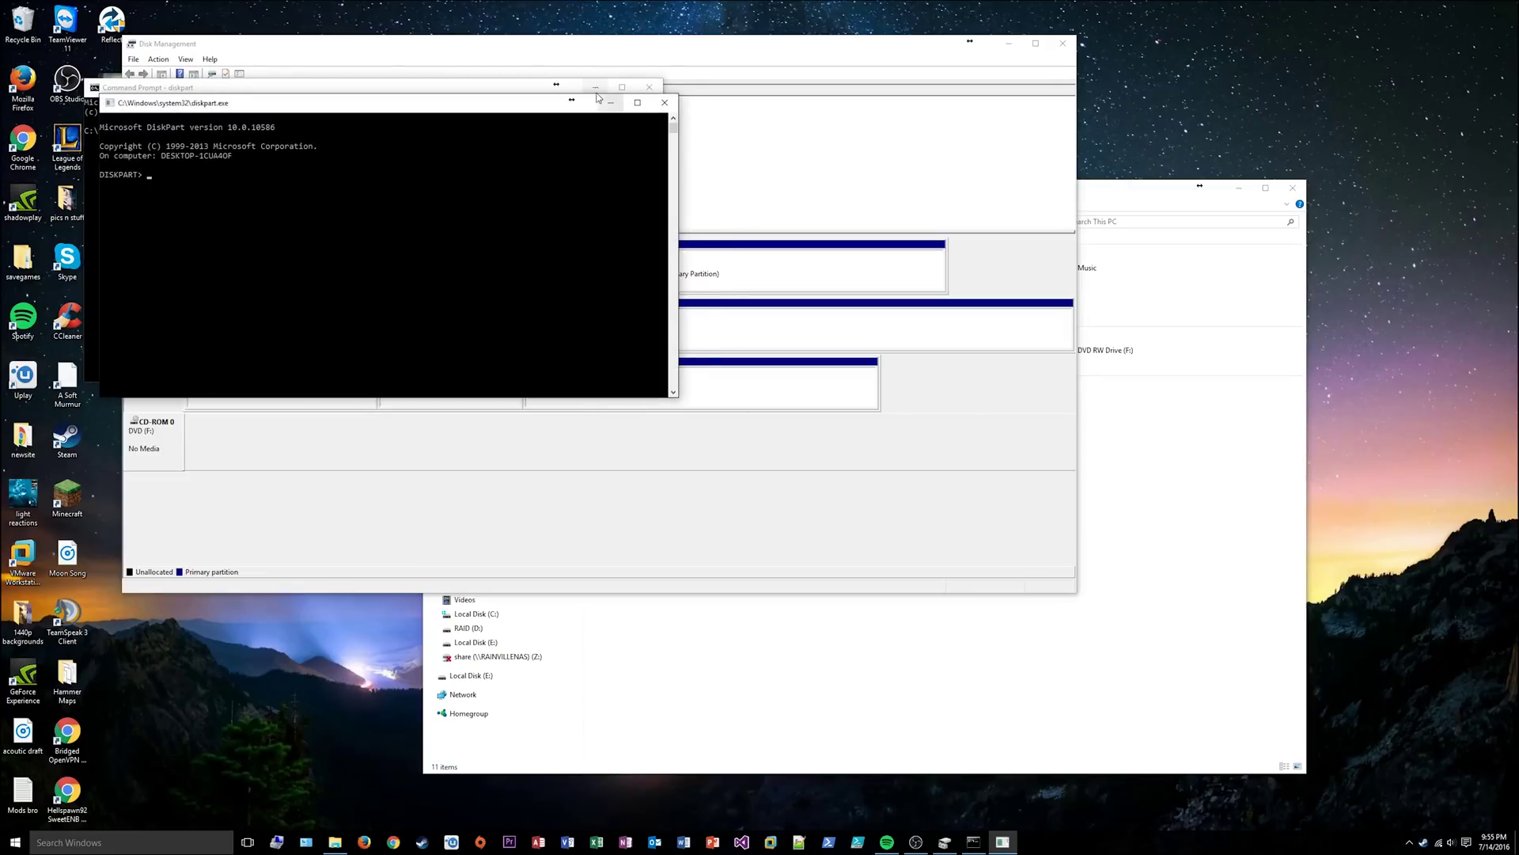
drag(506, 104, 798, 494)
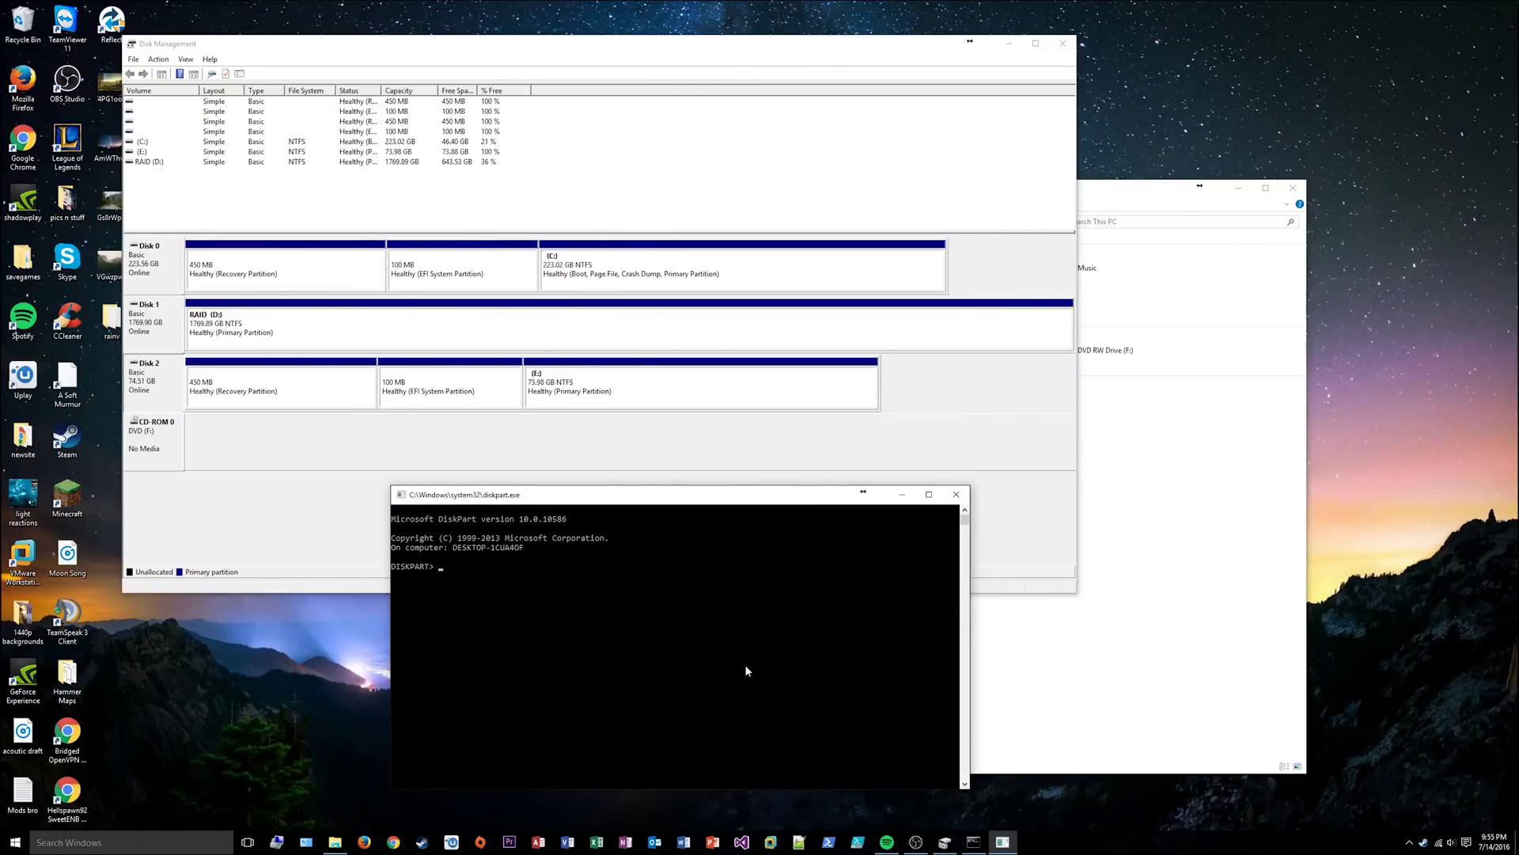
Step: Check the options for Disk 2's 100 MB EFI and (E:) partitions in Disk Management
click(270, 420)
right_click(416, 394)
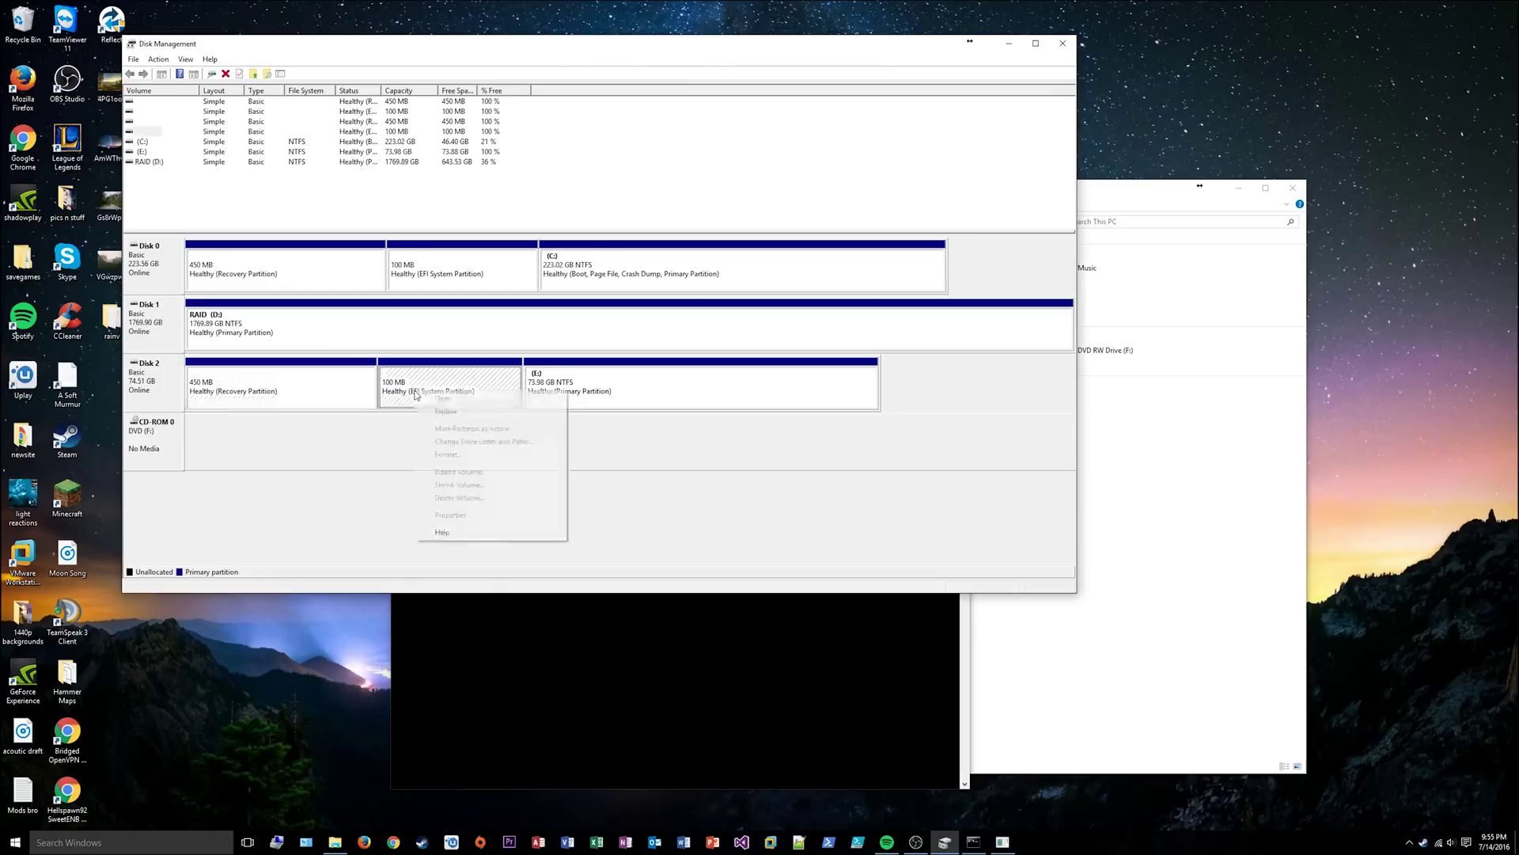
right_click(555, 378)
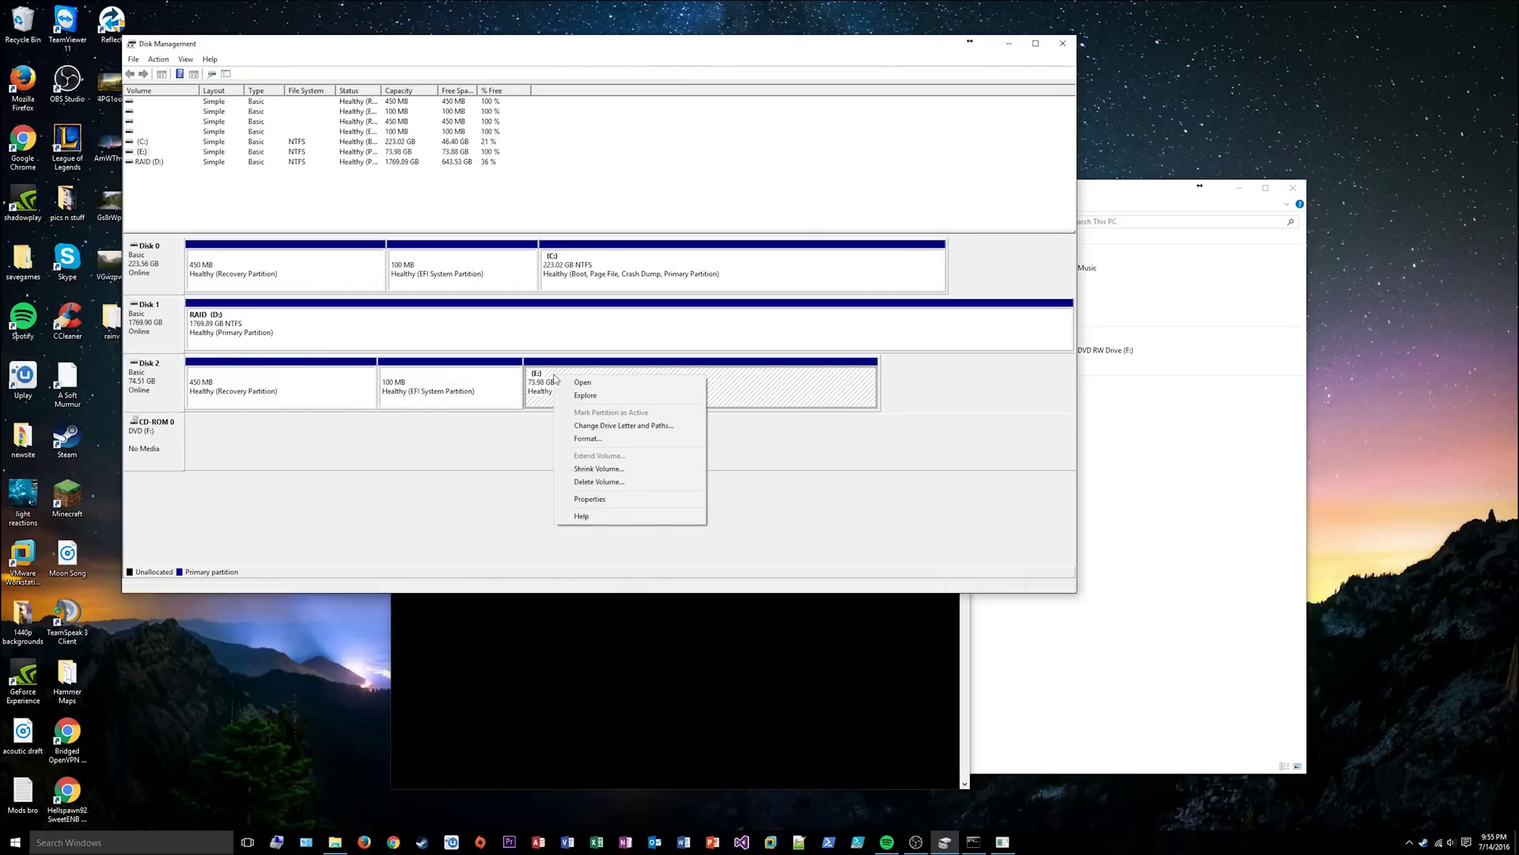
right_click(385, 369)
click(582, 655)
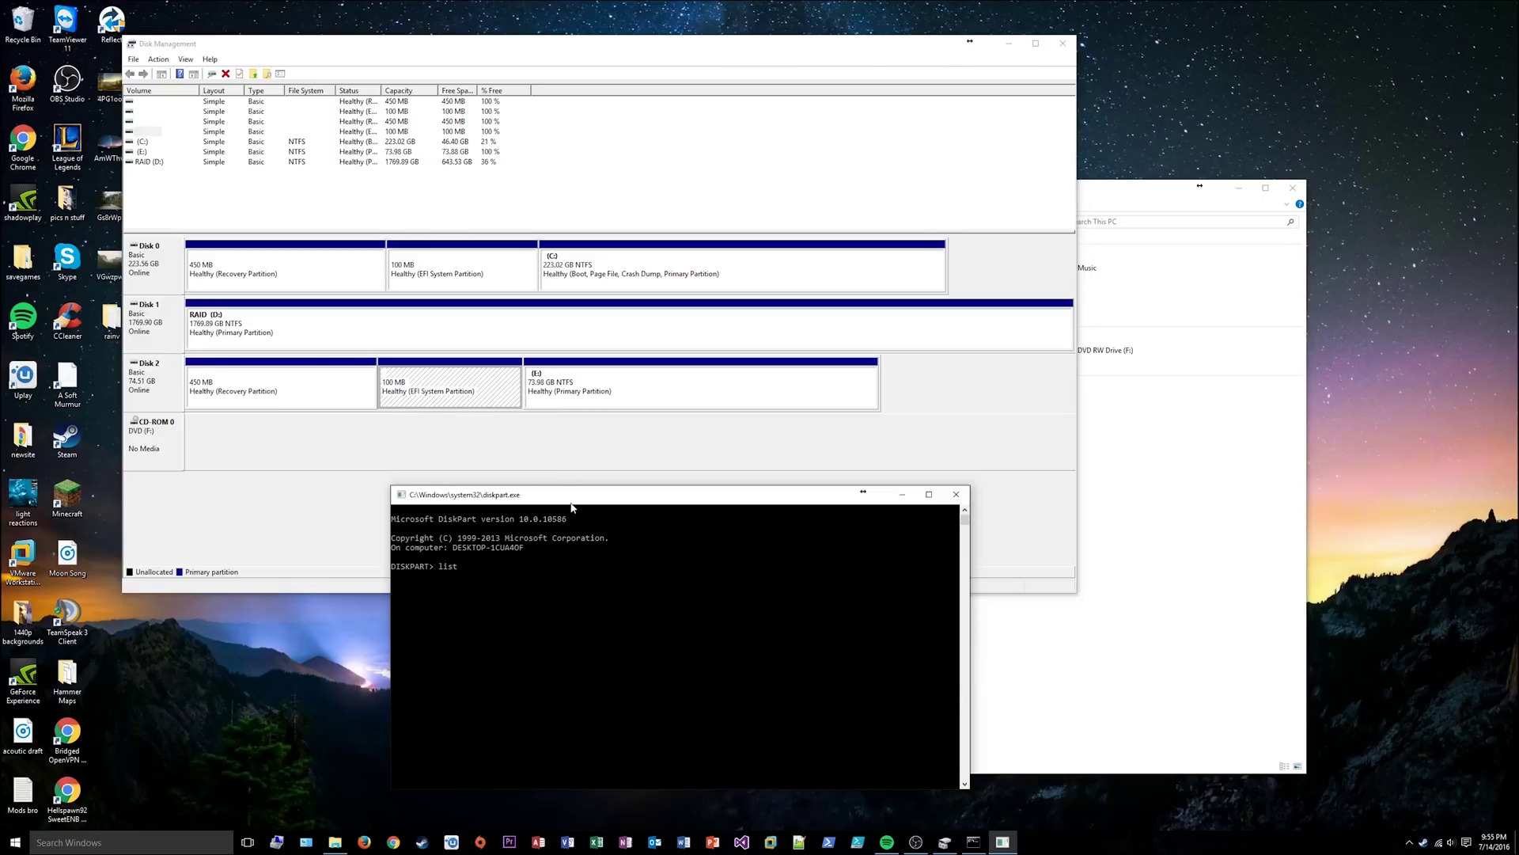
Step: In diskpart, list disks, select disk 2 and run clean to wipe it
text(list disk)
key(Return)
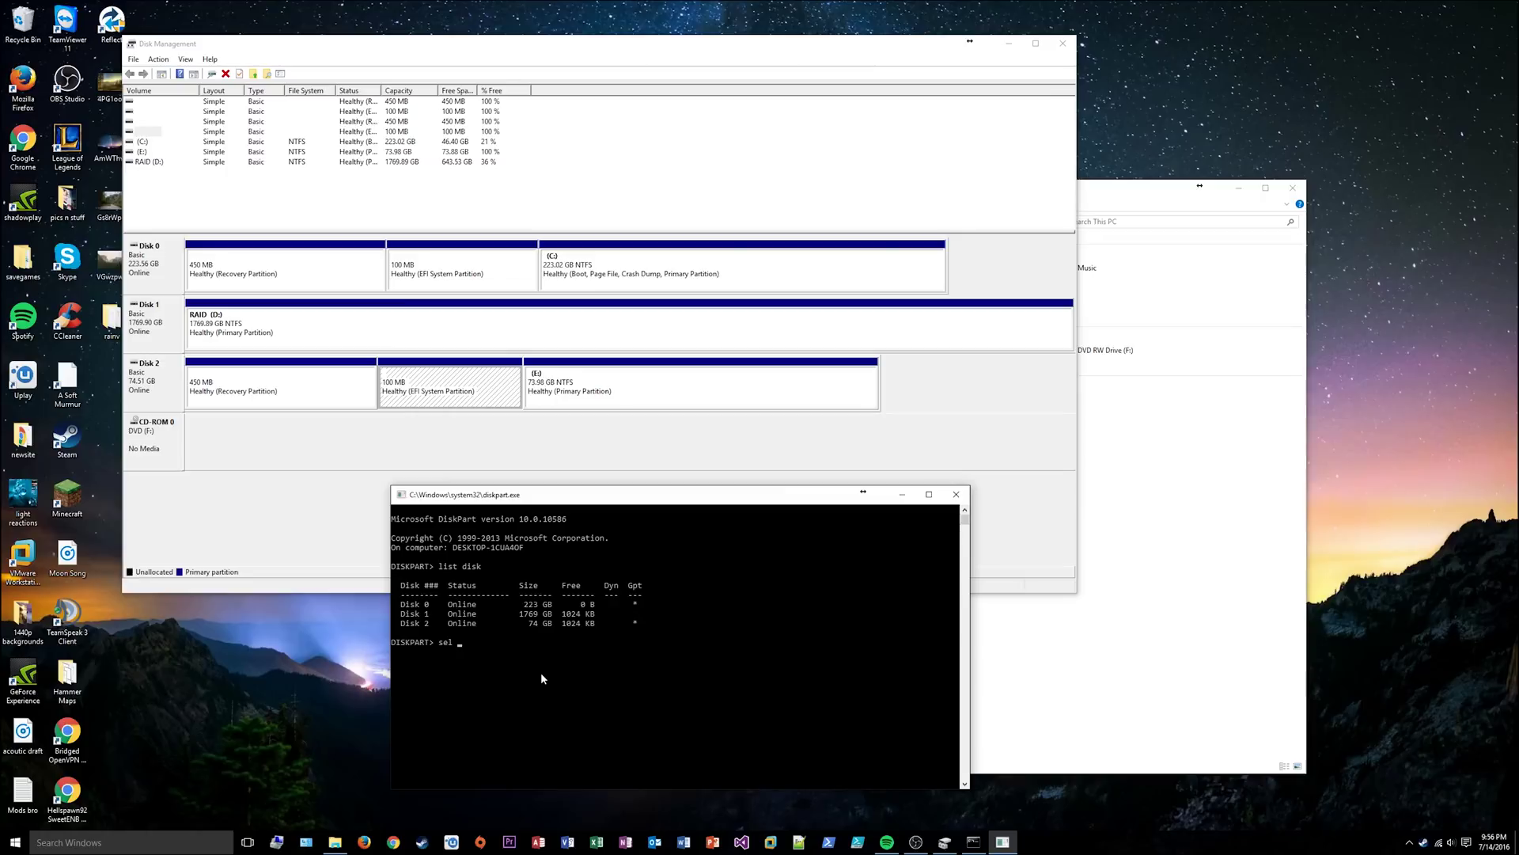
text(disk 2)
key(Return)
click(525, 697)
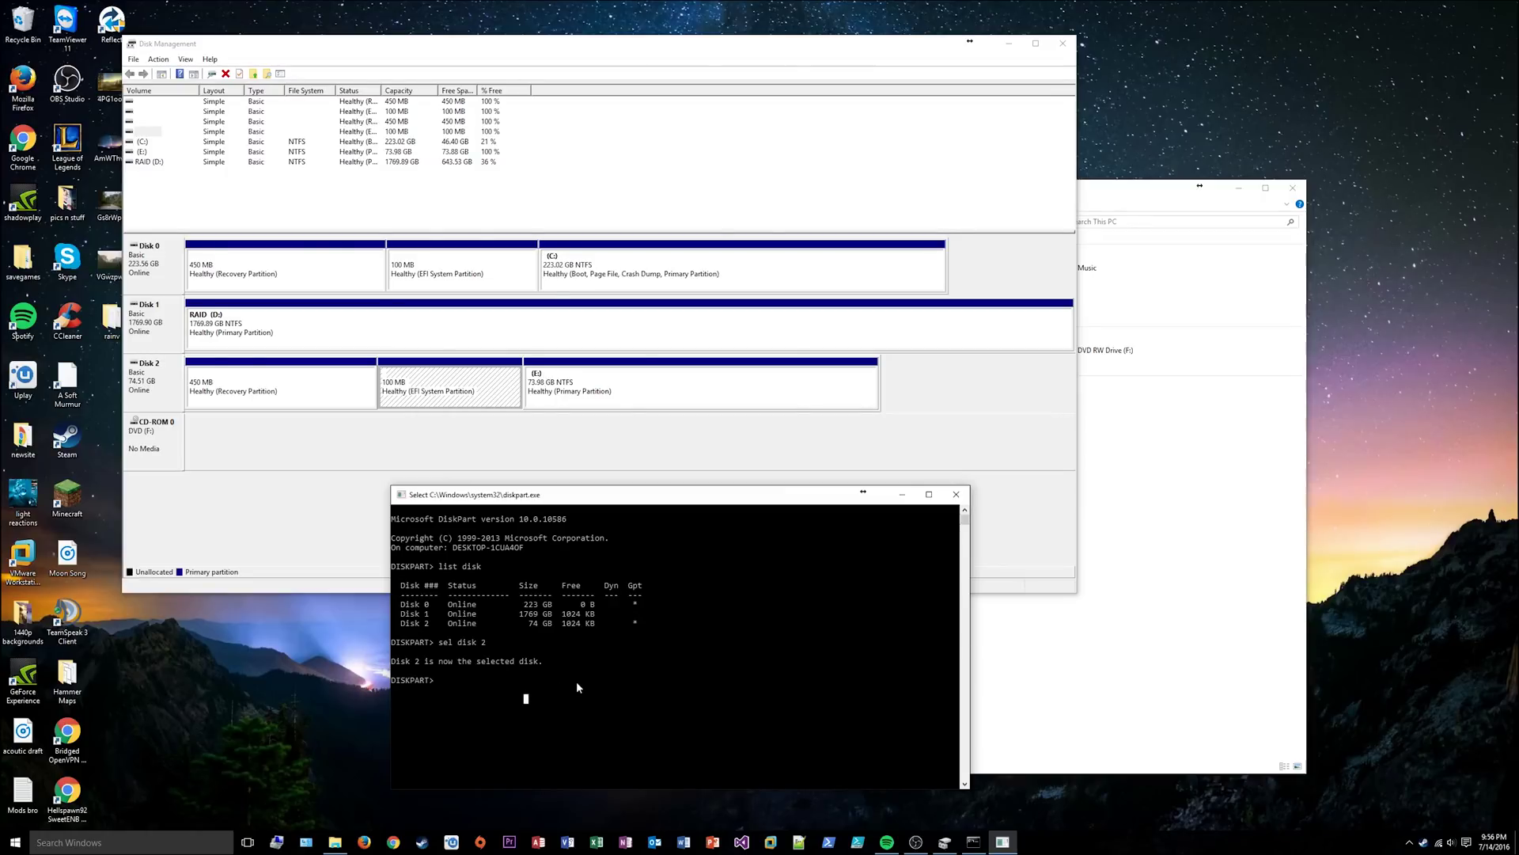
click(440, 680)
text(clean)
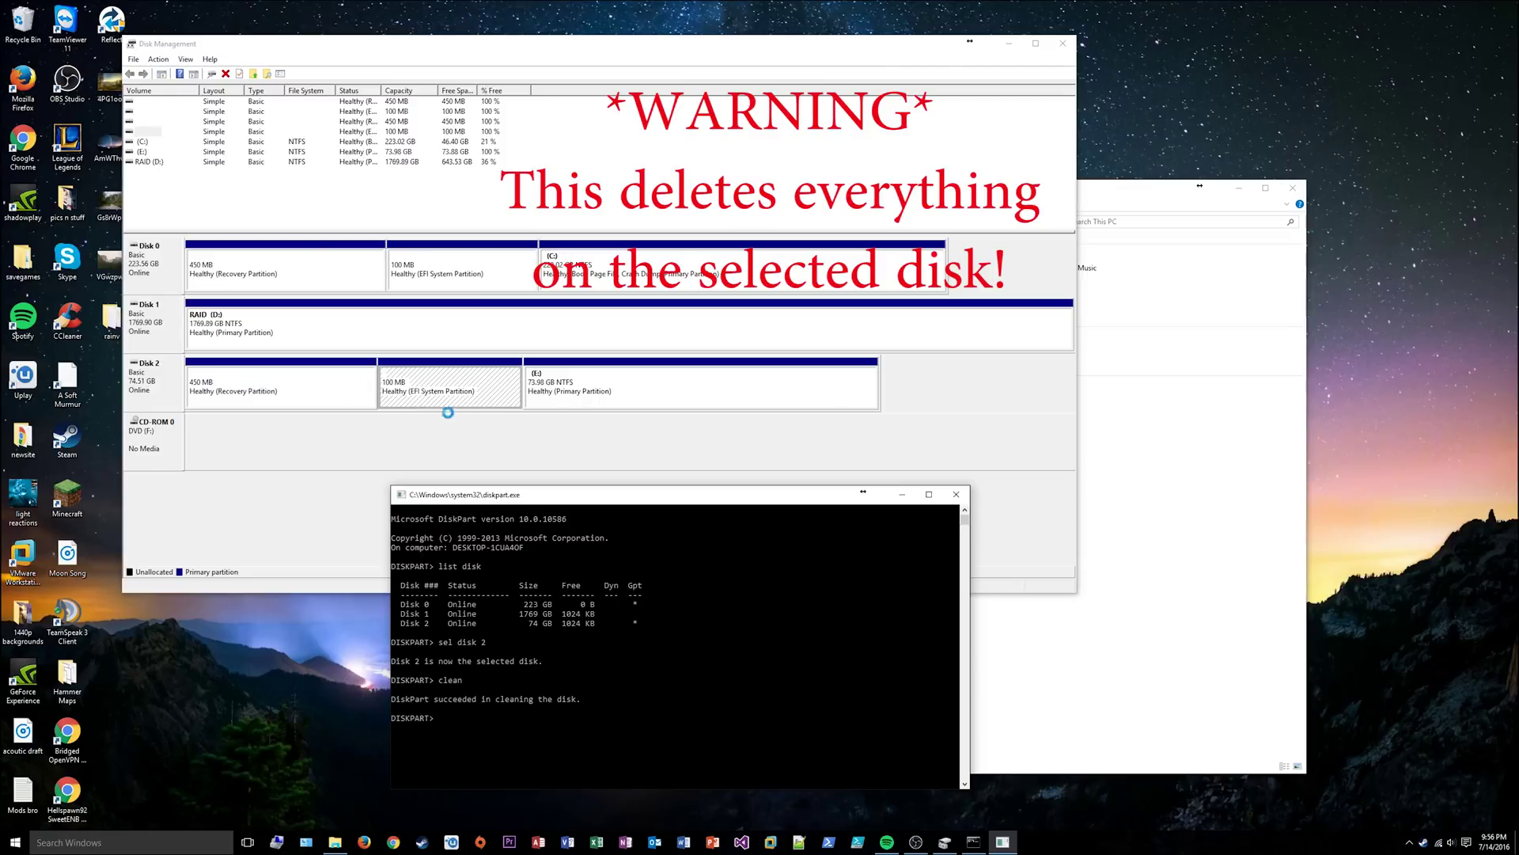
click(256, 381)
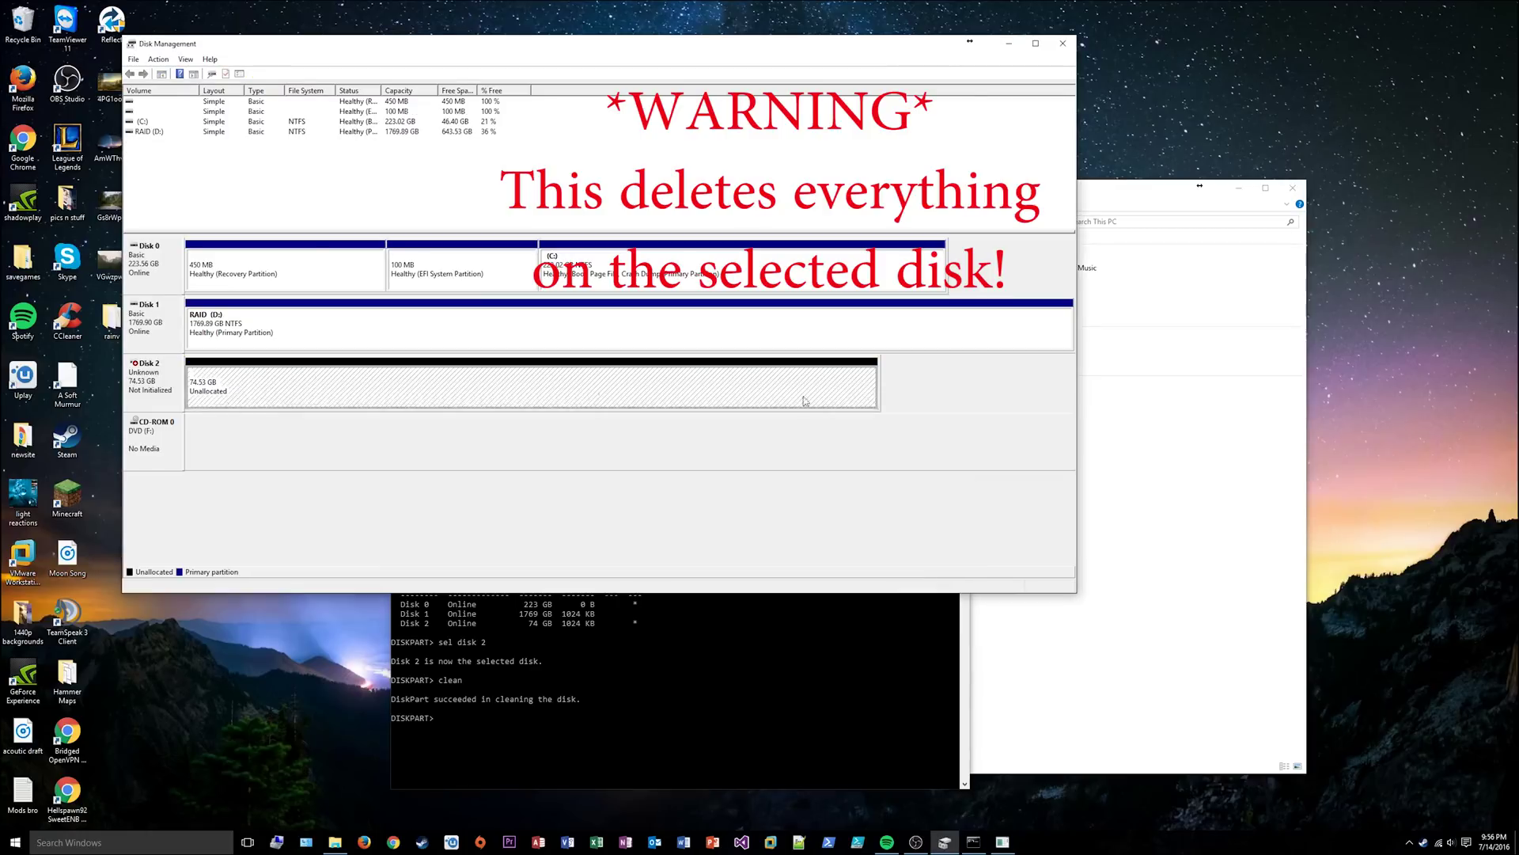
click(866, 599)
Step: Switch between This PC and Disk Management to check Disk 2's unallocated space
click(960, 495)
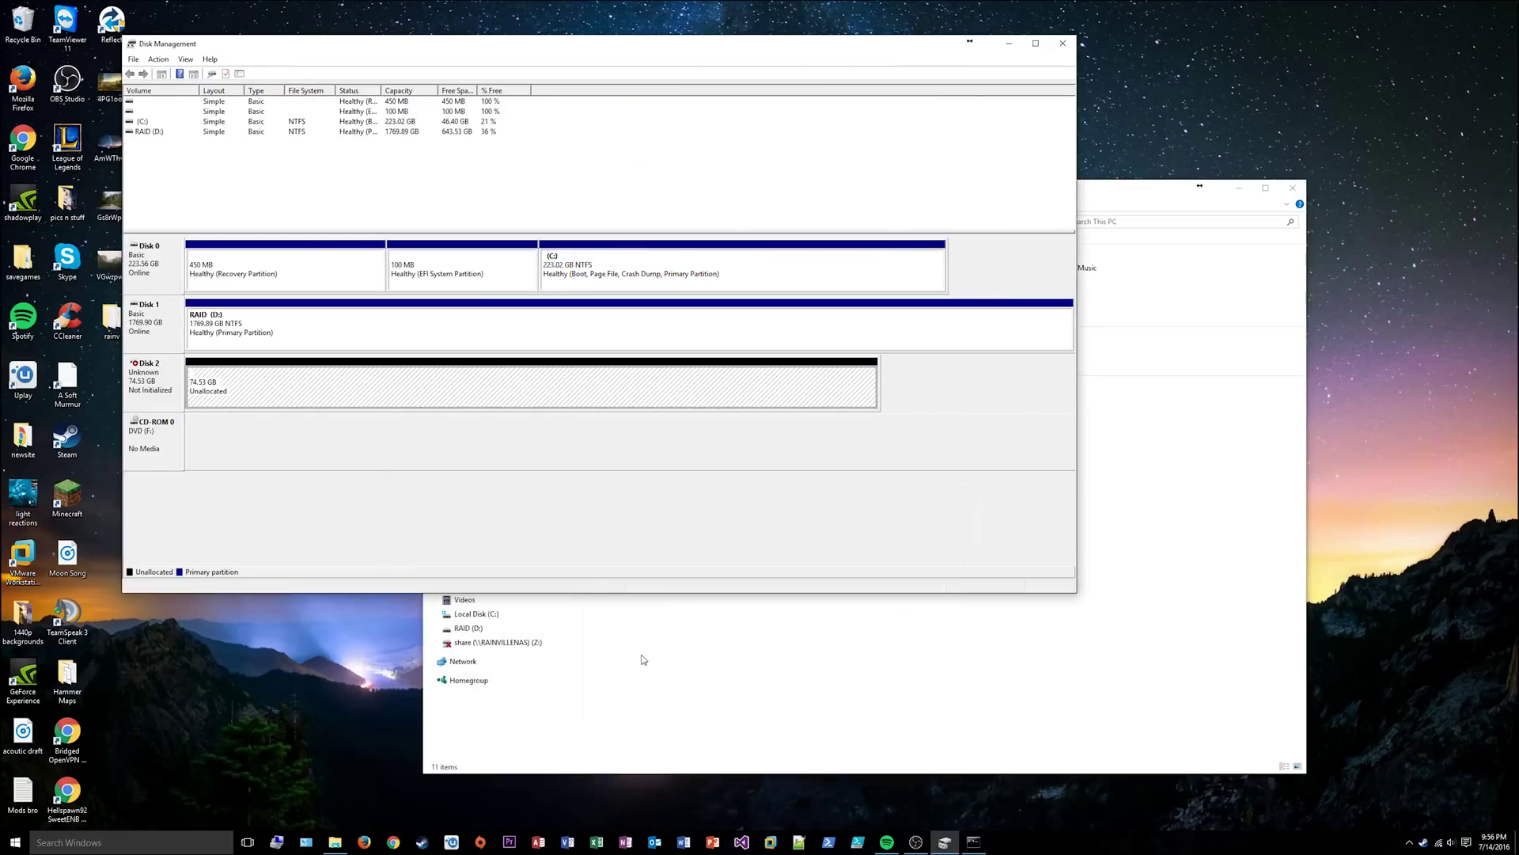
click(644, 655)
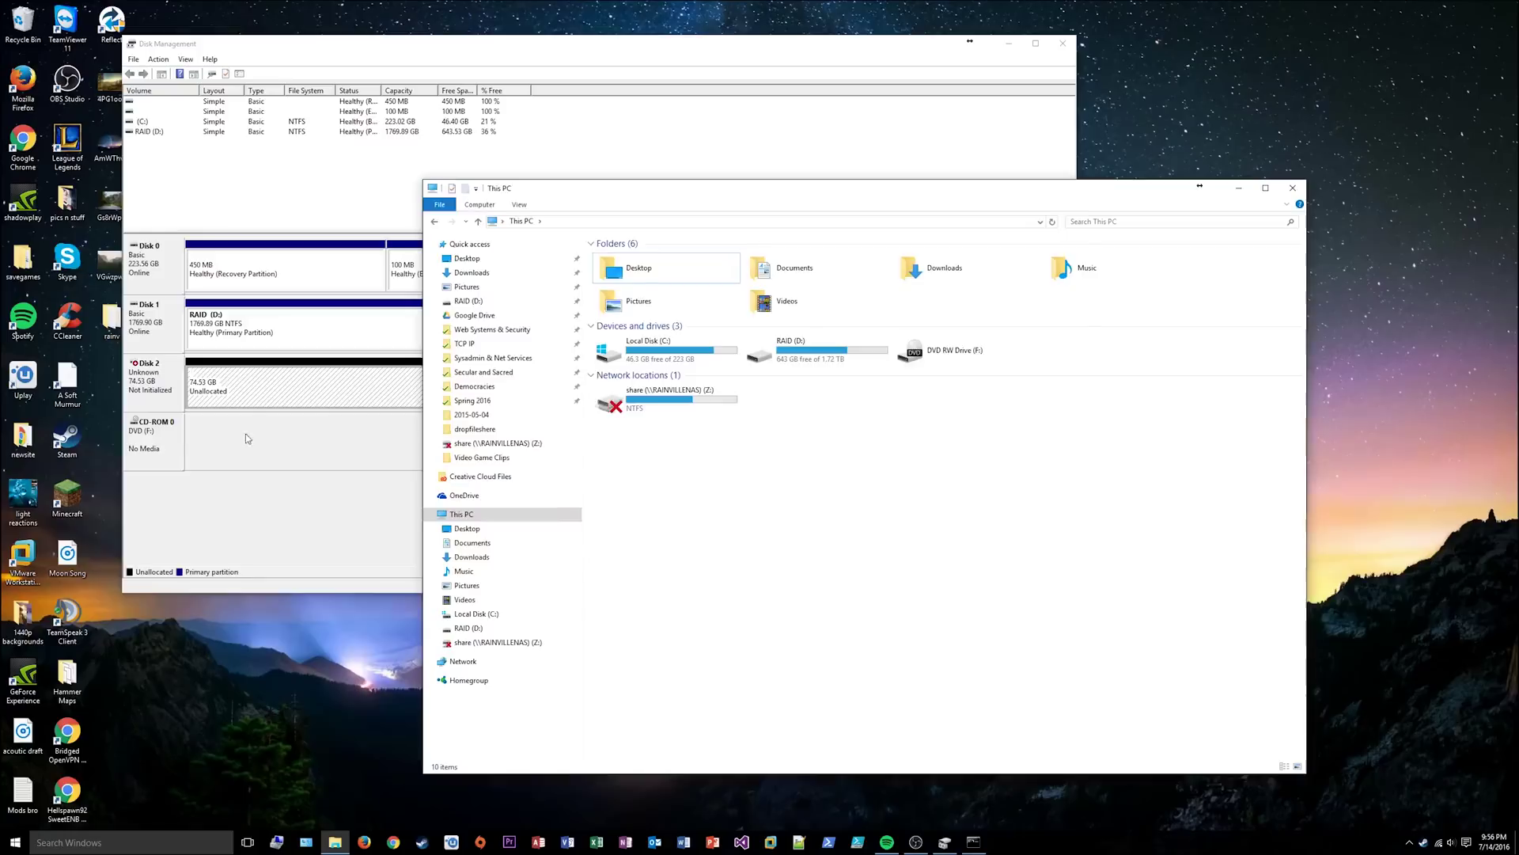
click(168, 405)
click(1124, 500)
click(281, 374)
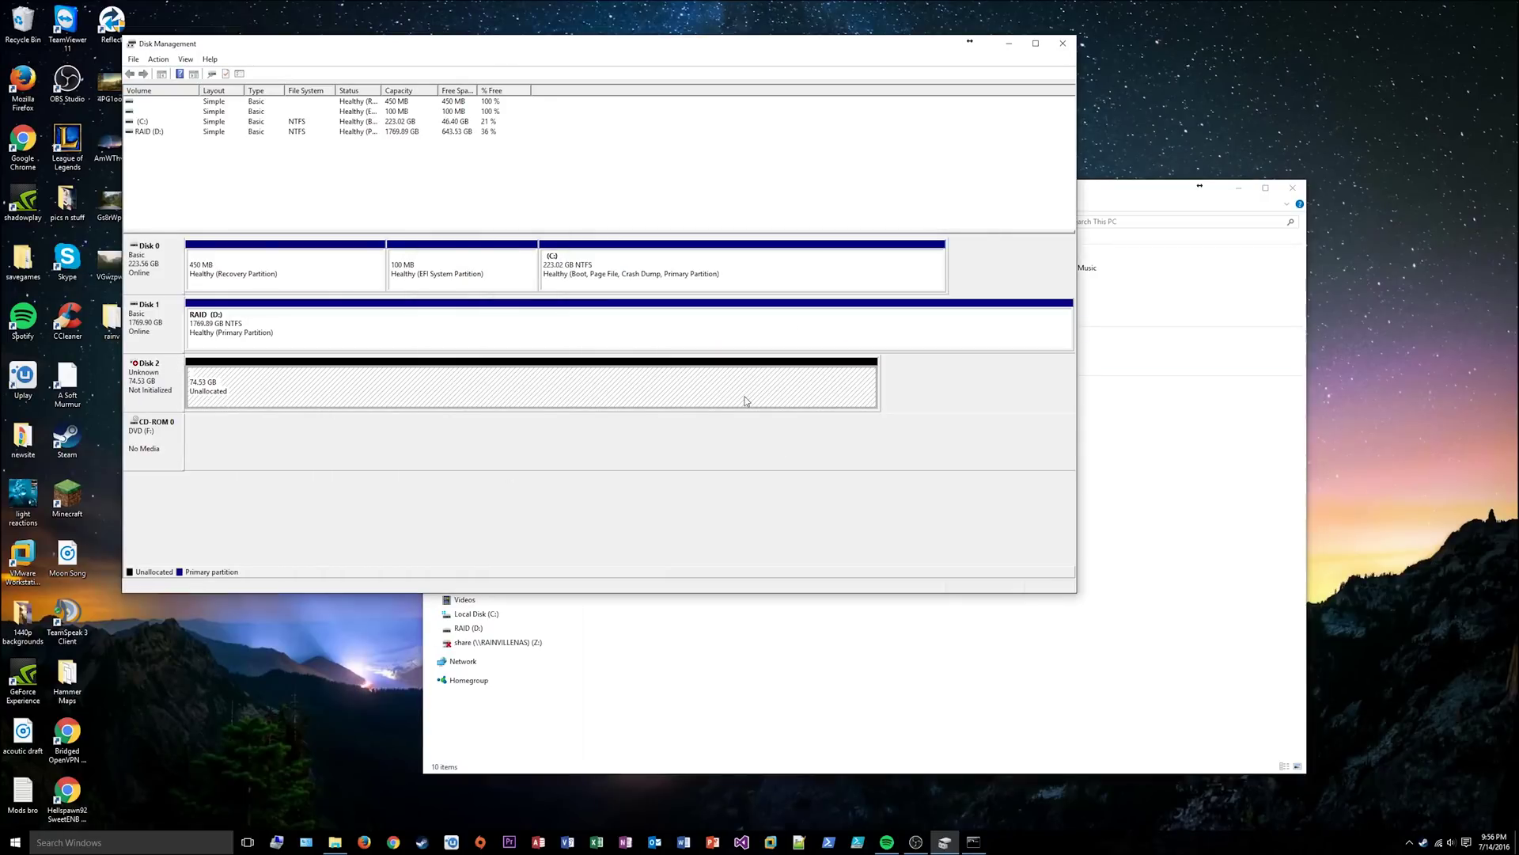
click(1167, 413)
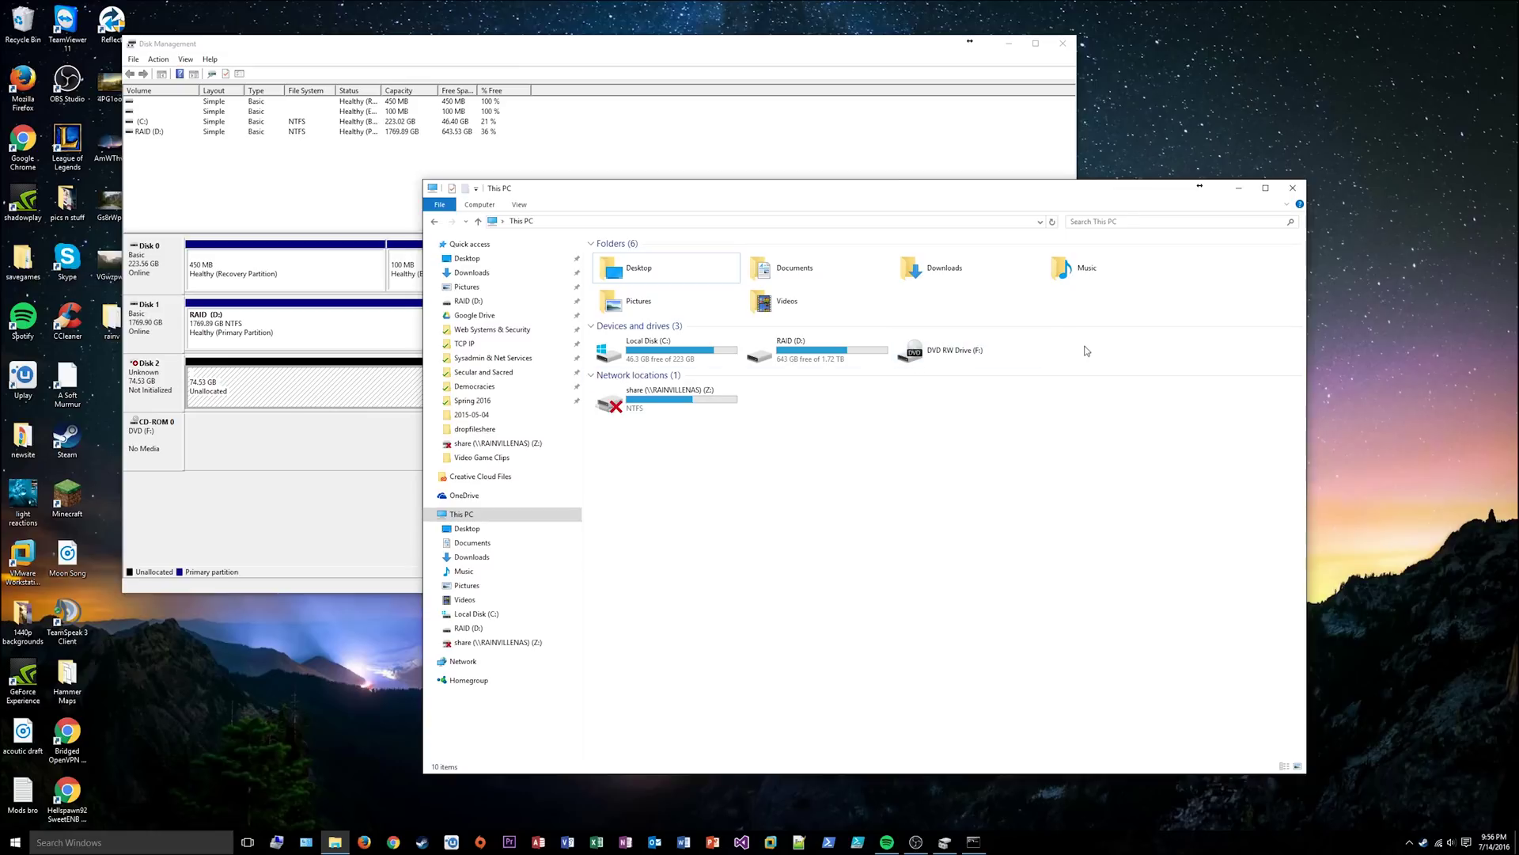
click(163, 384)
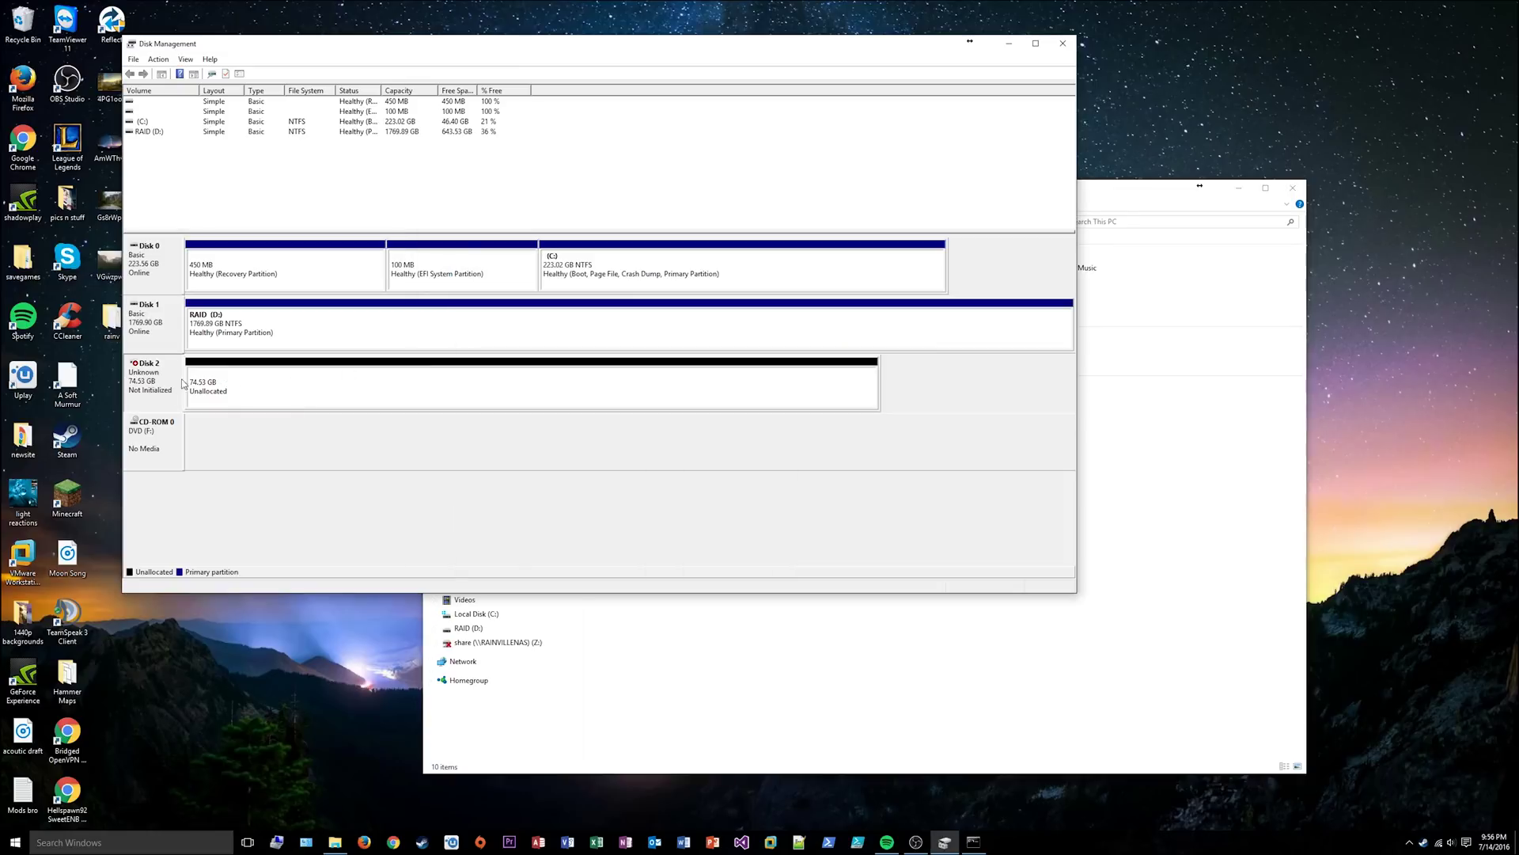
Step: Initialize Disk 2 with the MBR (Master Boot Record) partition style
right_click(227, 377)
right_click(148, 375)
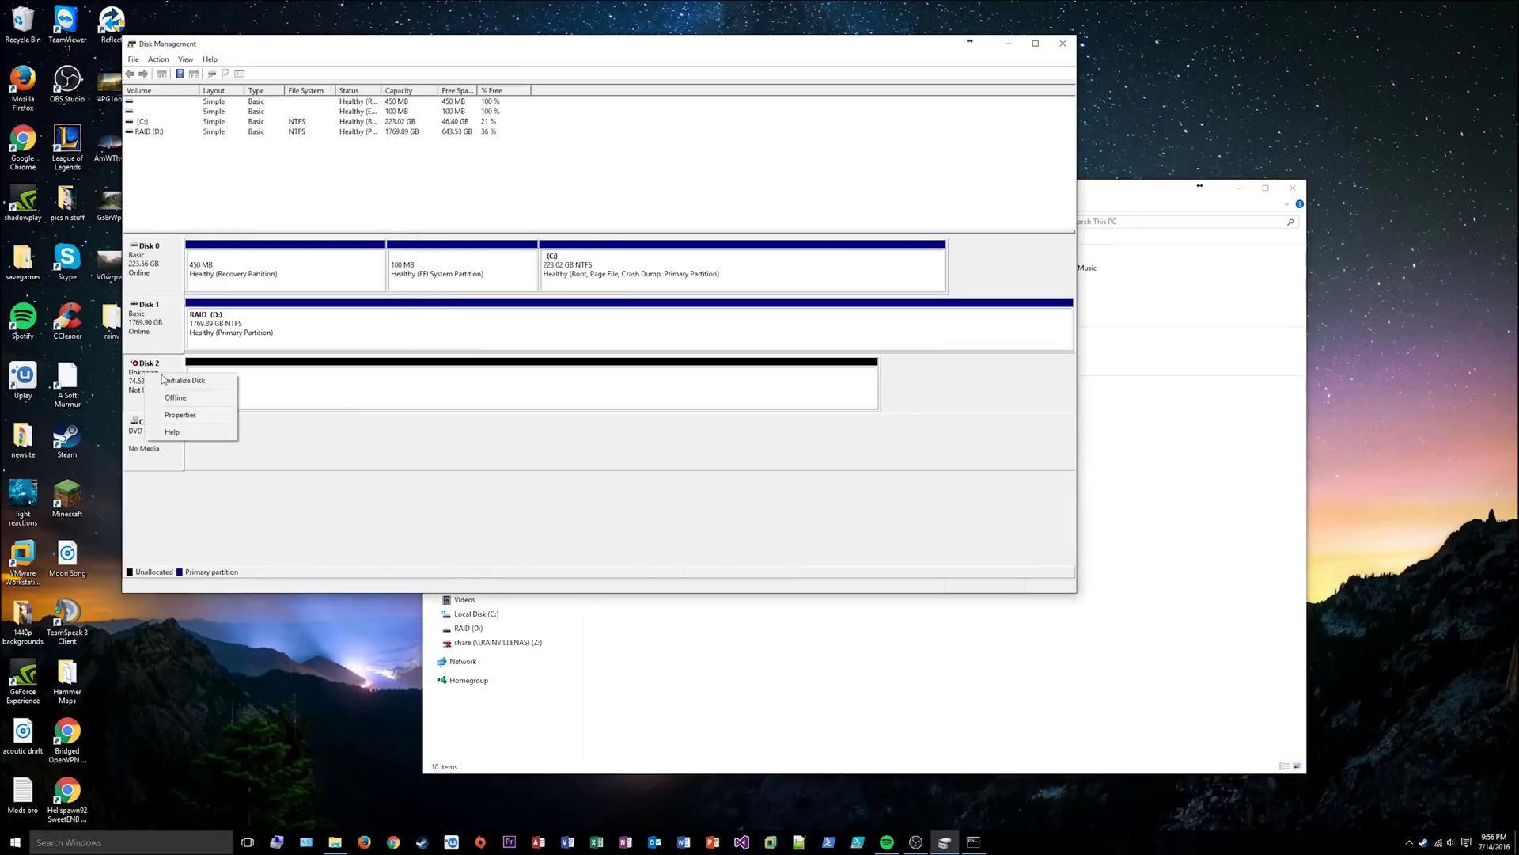
click(177, 380)
click(506, 333)
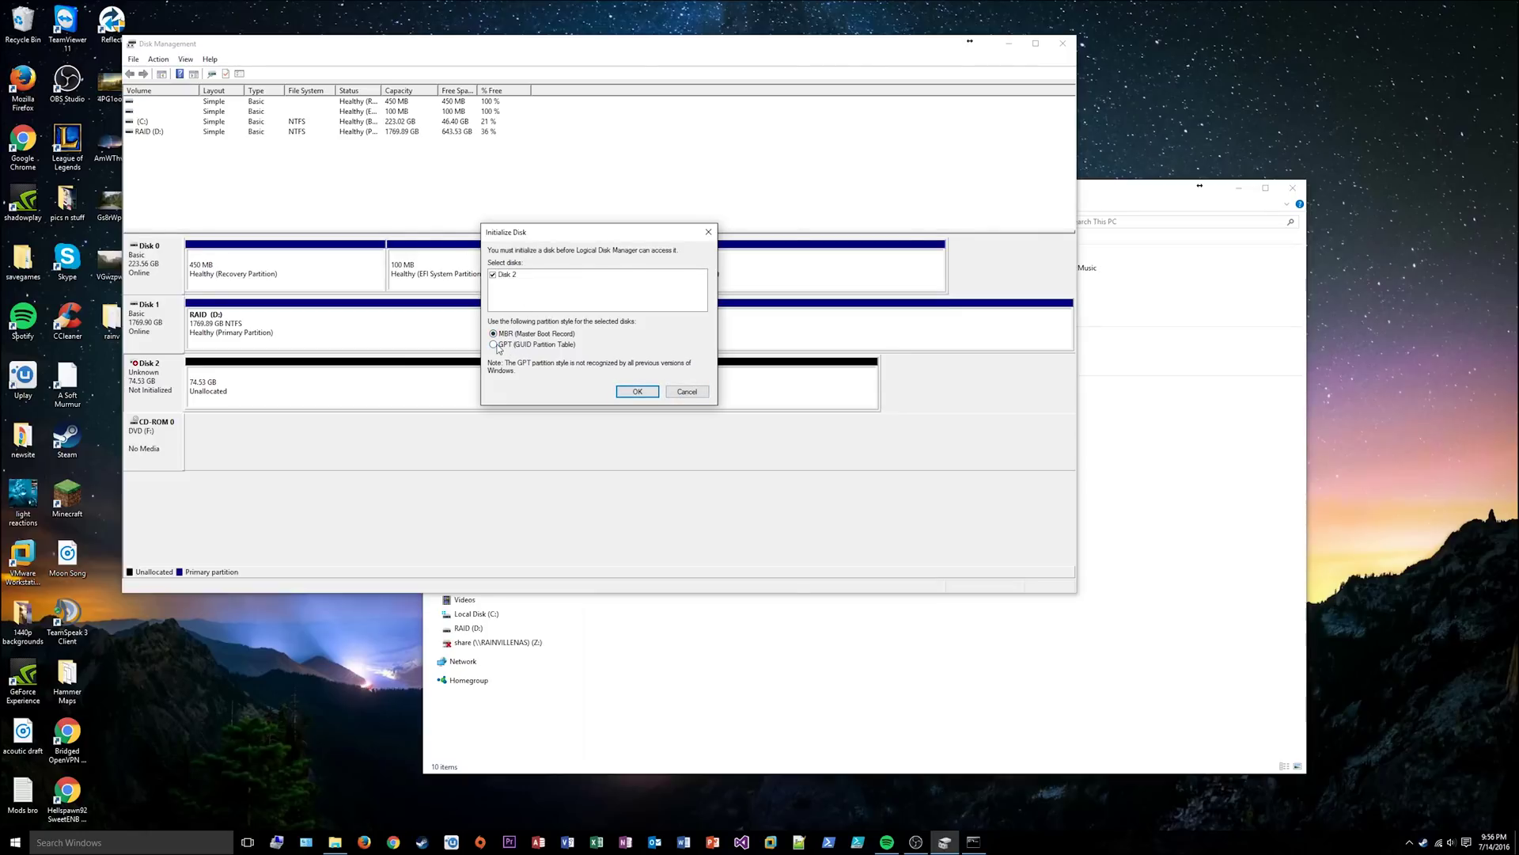
click(637, 391)
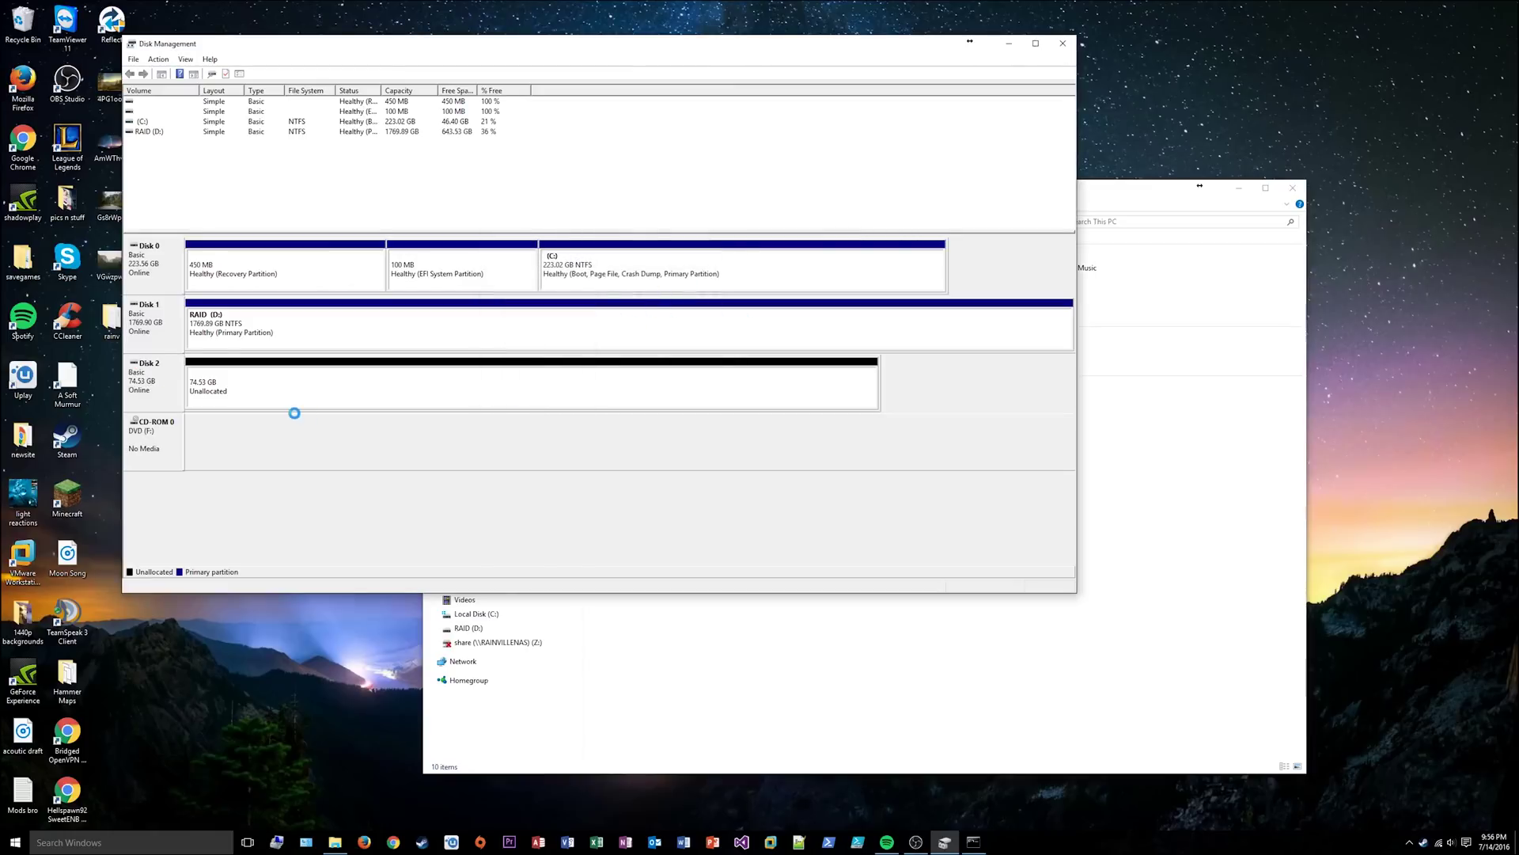
right_click(241, 385)
Step: Create a full-size NTFS simple volume on Disk 2 with drive letter E and label 80GB
click(281, 391)
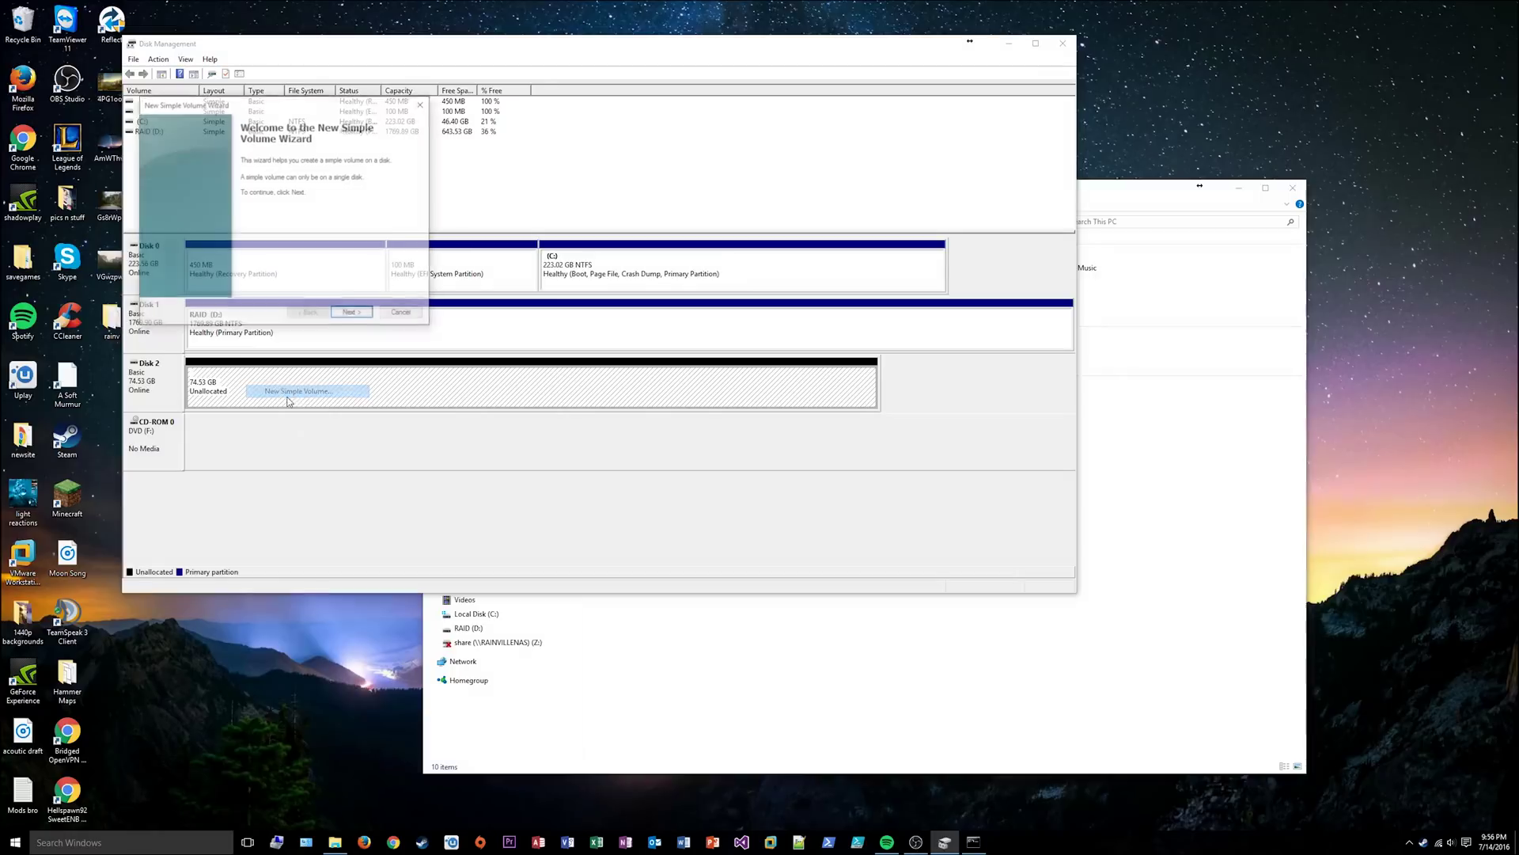
click(353, 311)
click(353, 313)
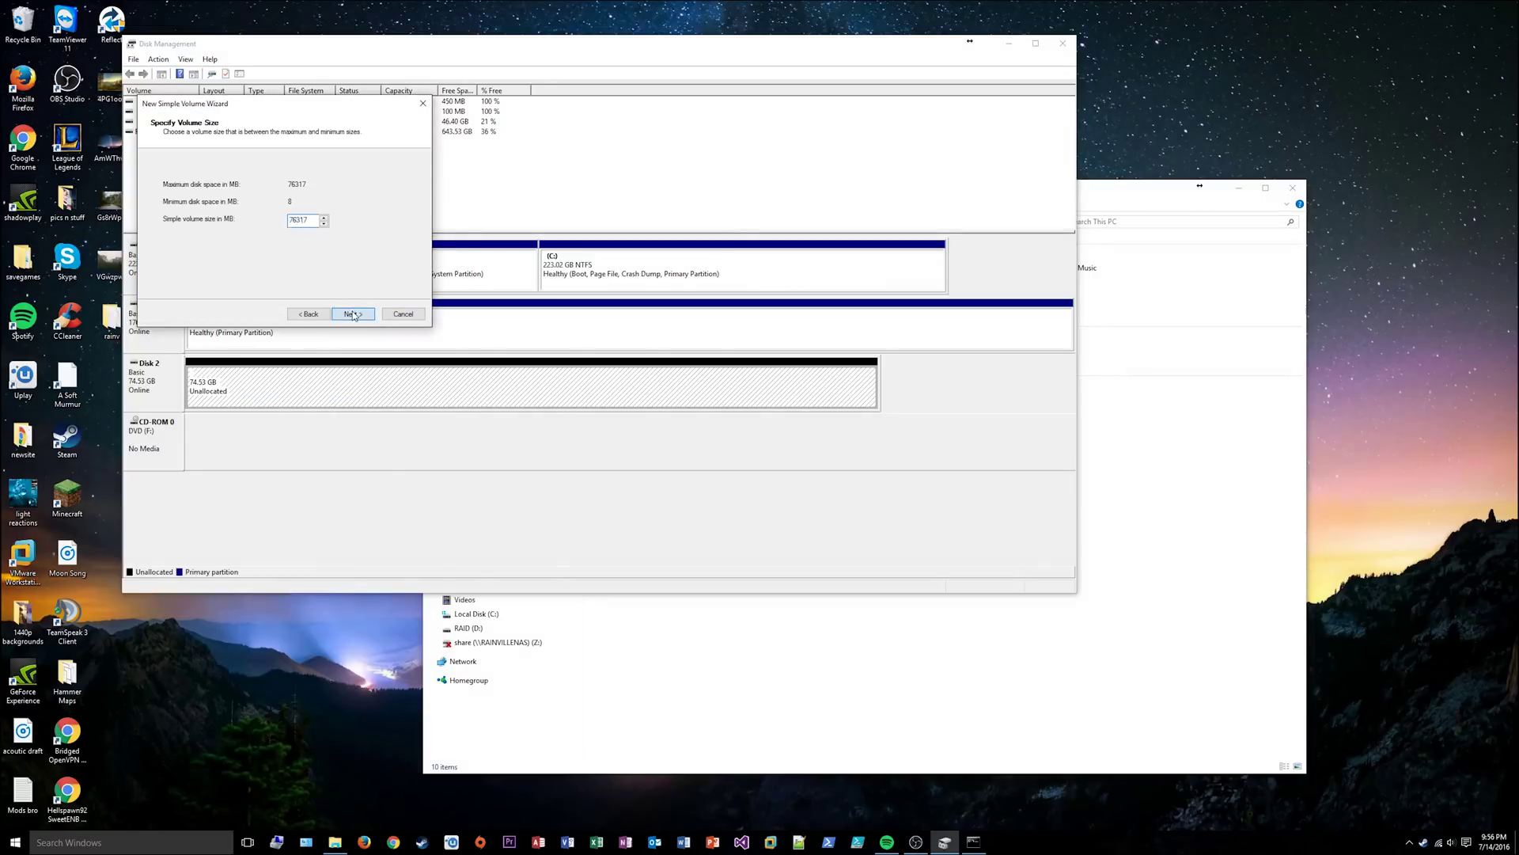
click(335, 186)
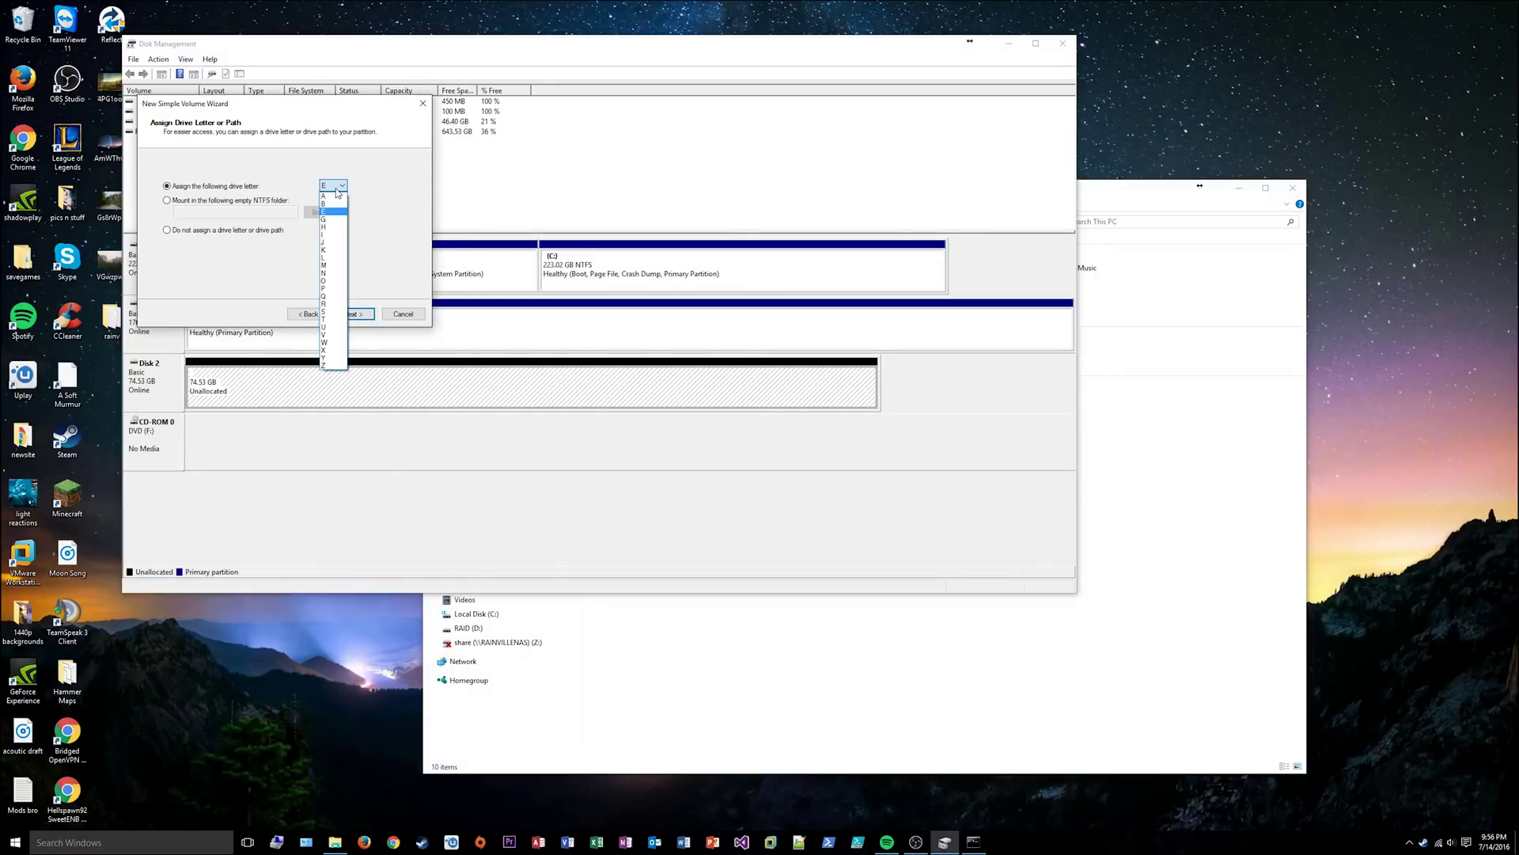
click(335, 189)
click(352, 314)
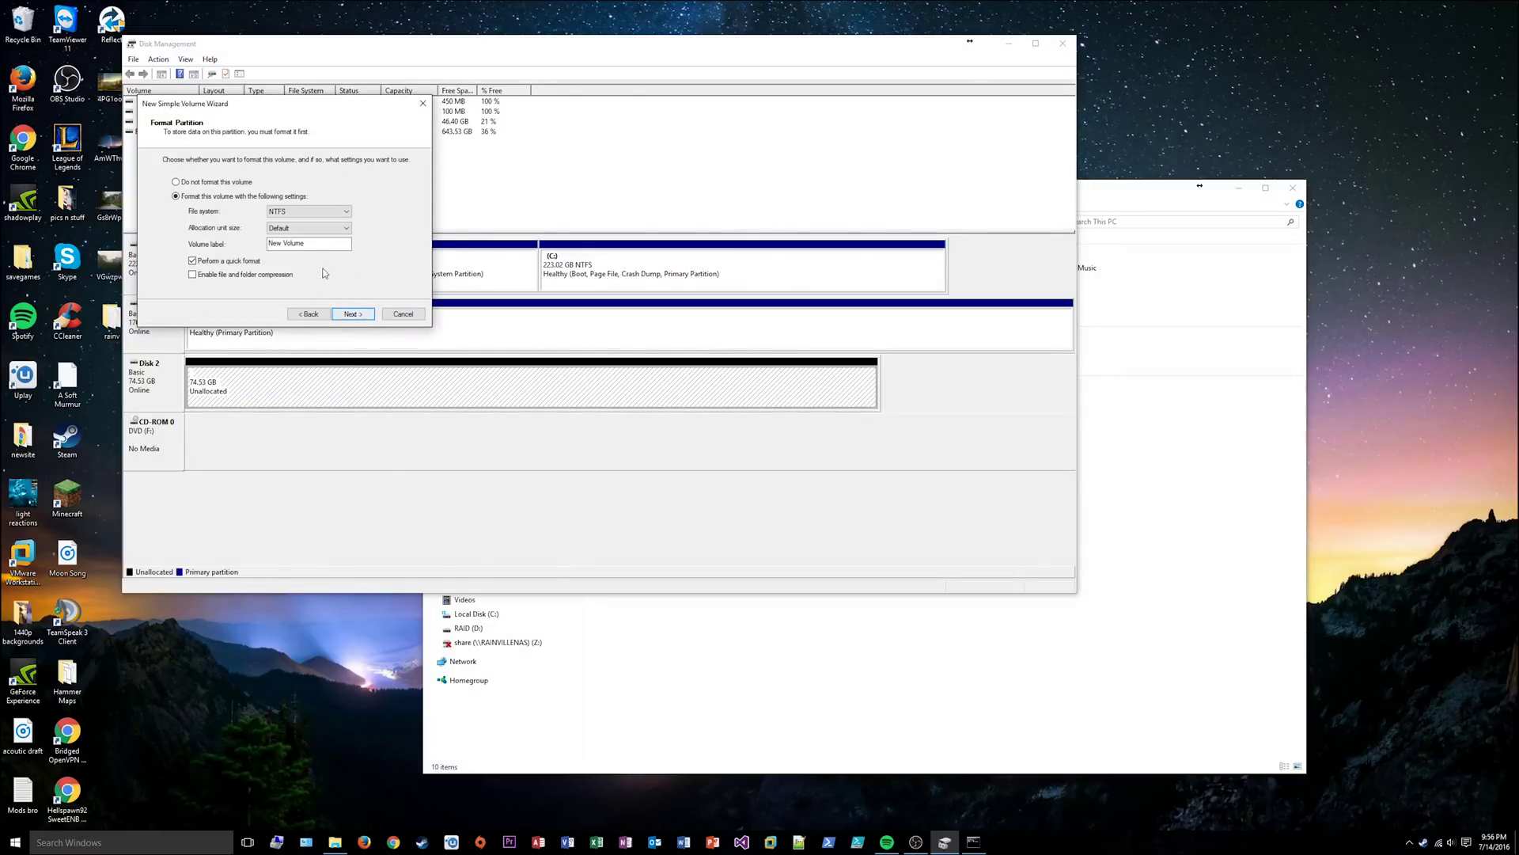
text(80GB)
key(Return)
key(Return)
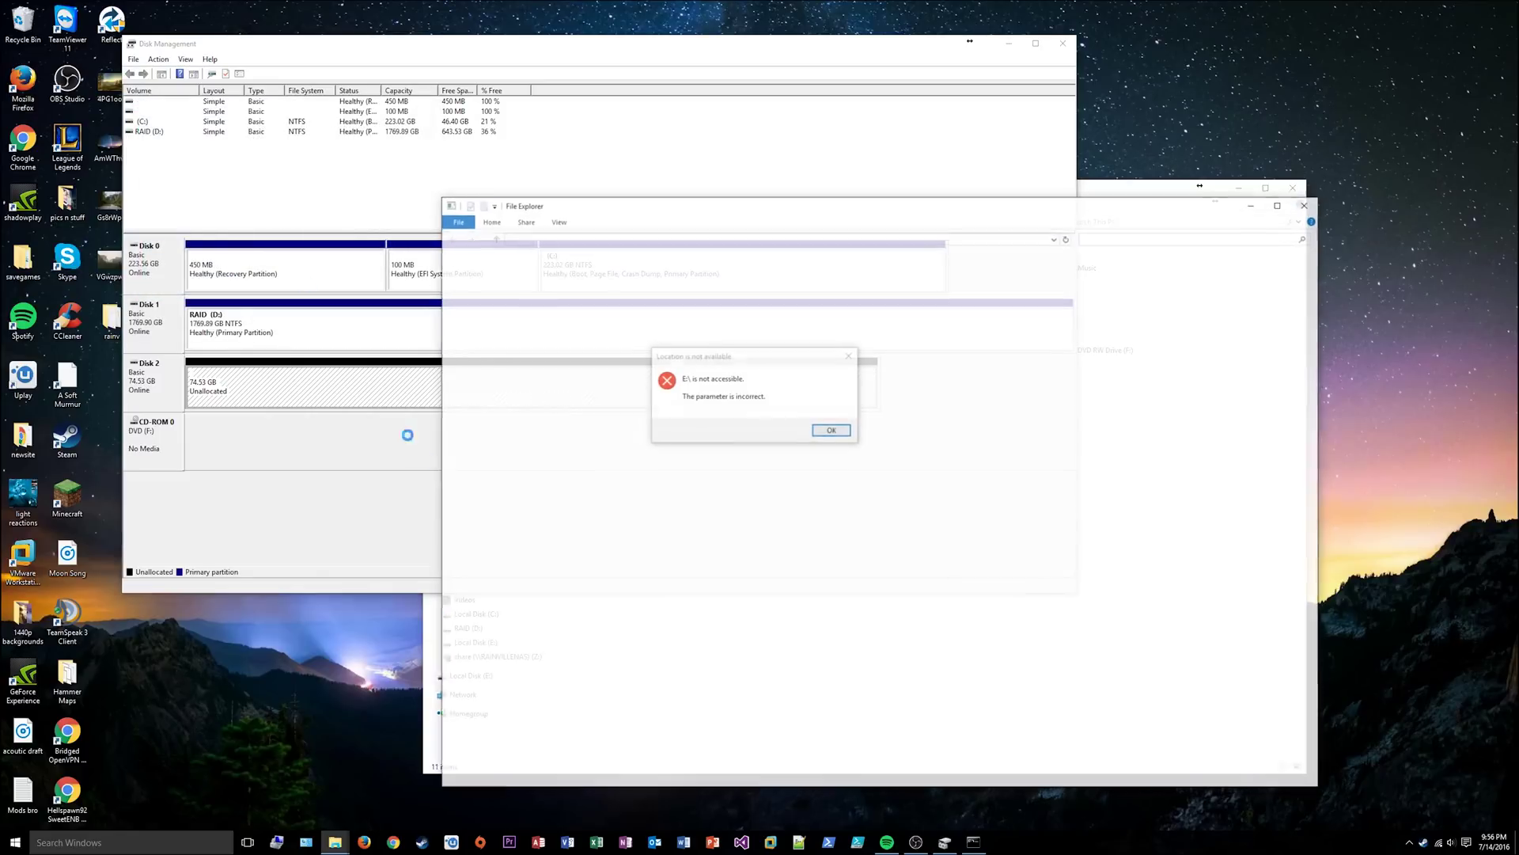
click(832, 431)
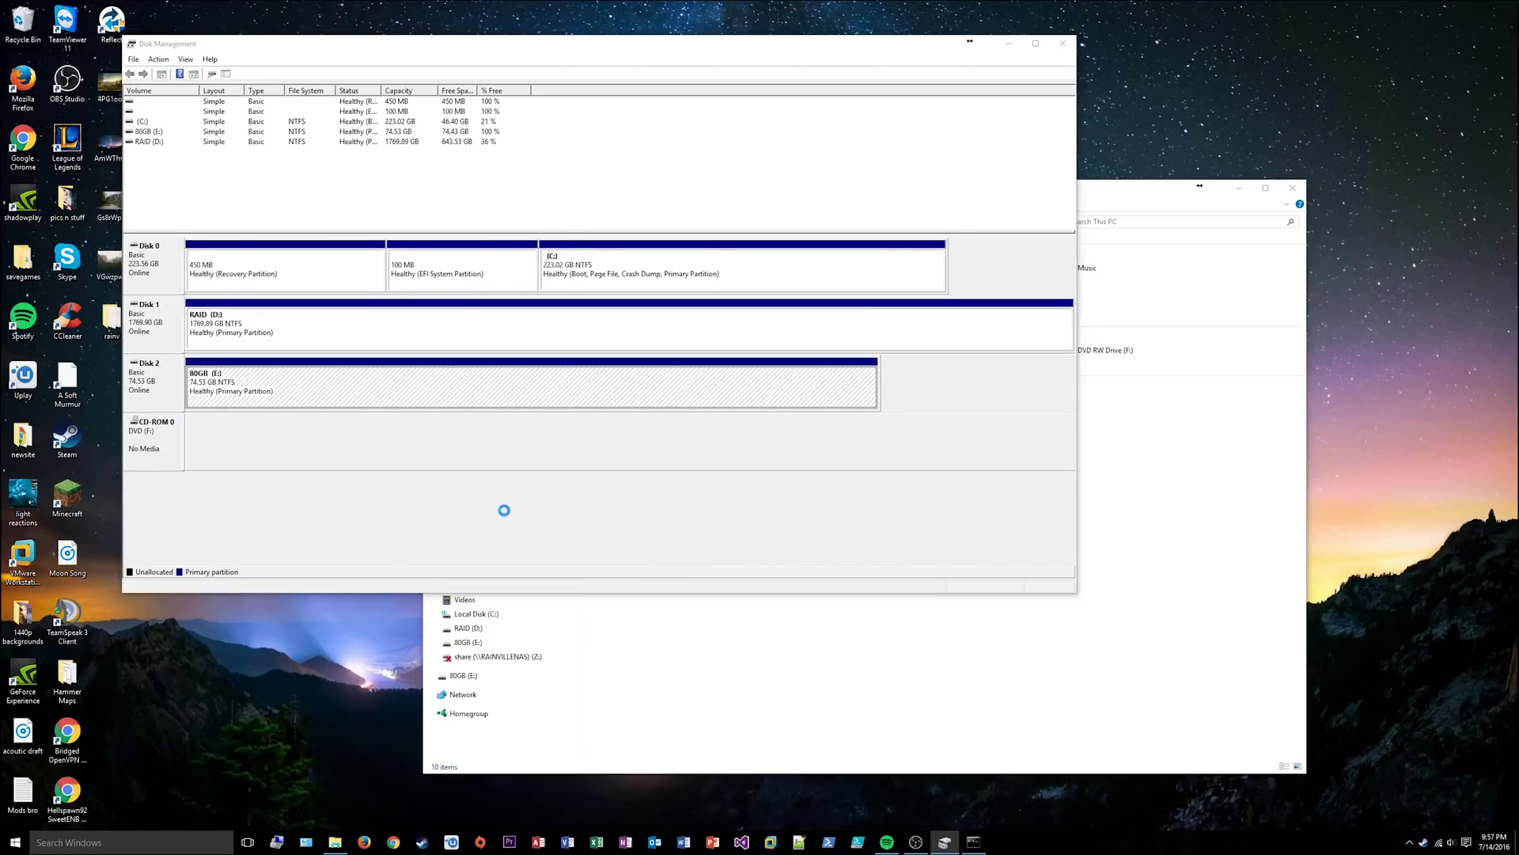
Step: Open the new 80GB (E:) drive and review Disk 2's partitions in Disk Management
click(554, 251)
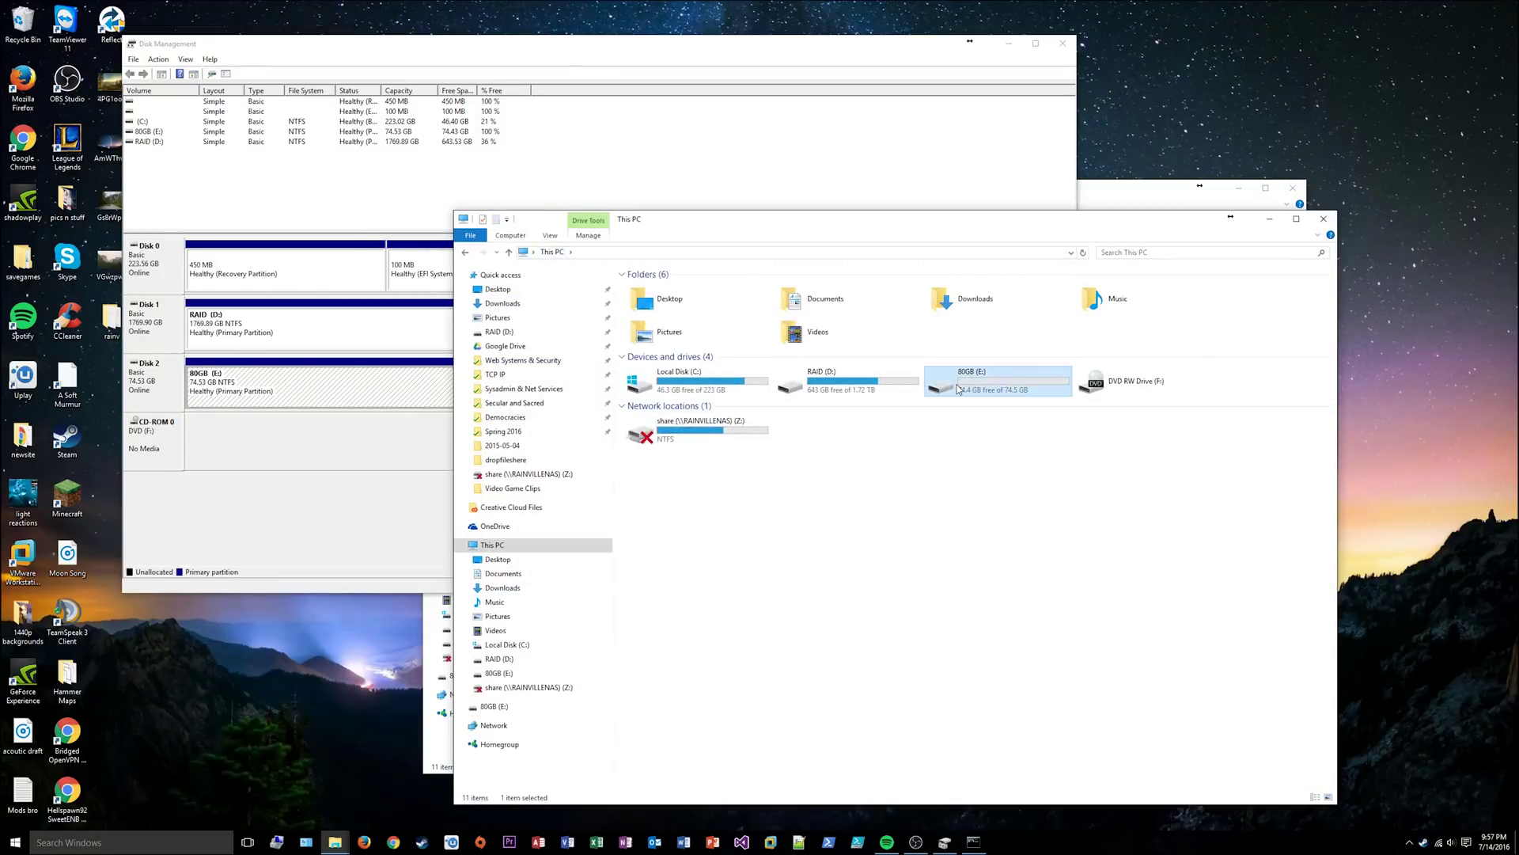
mouse_move(958, 388)
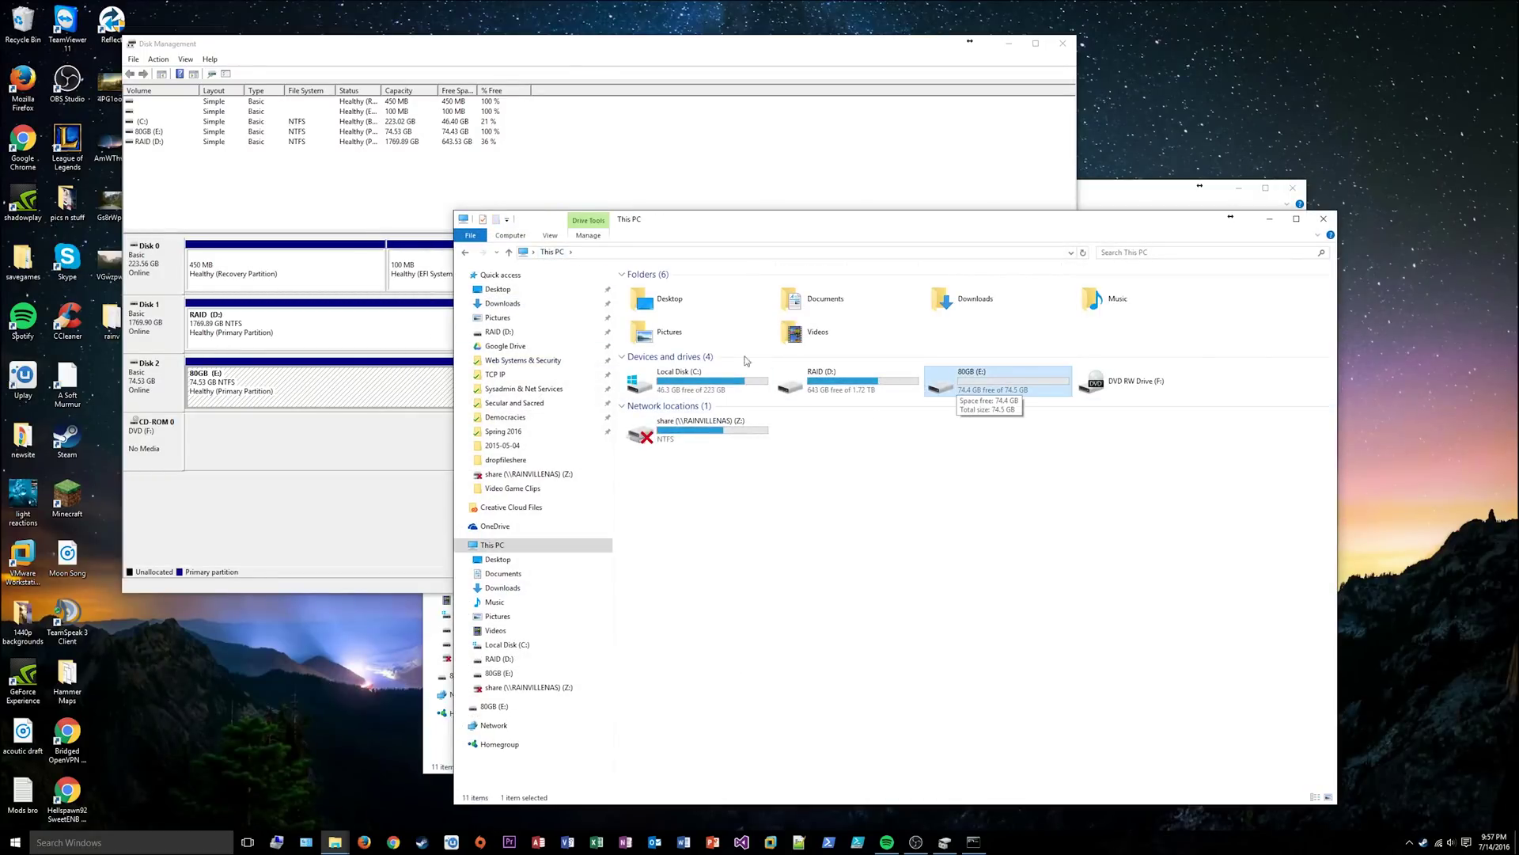
double_click(1001, 388)
click(297, 405)
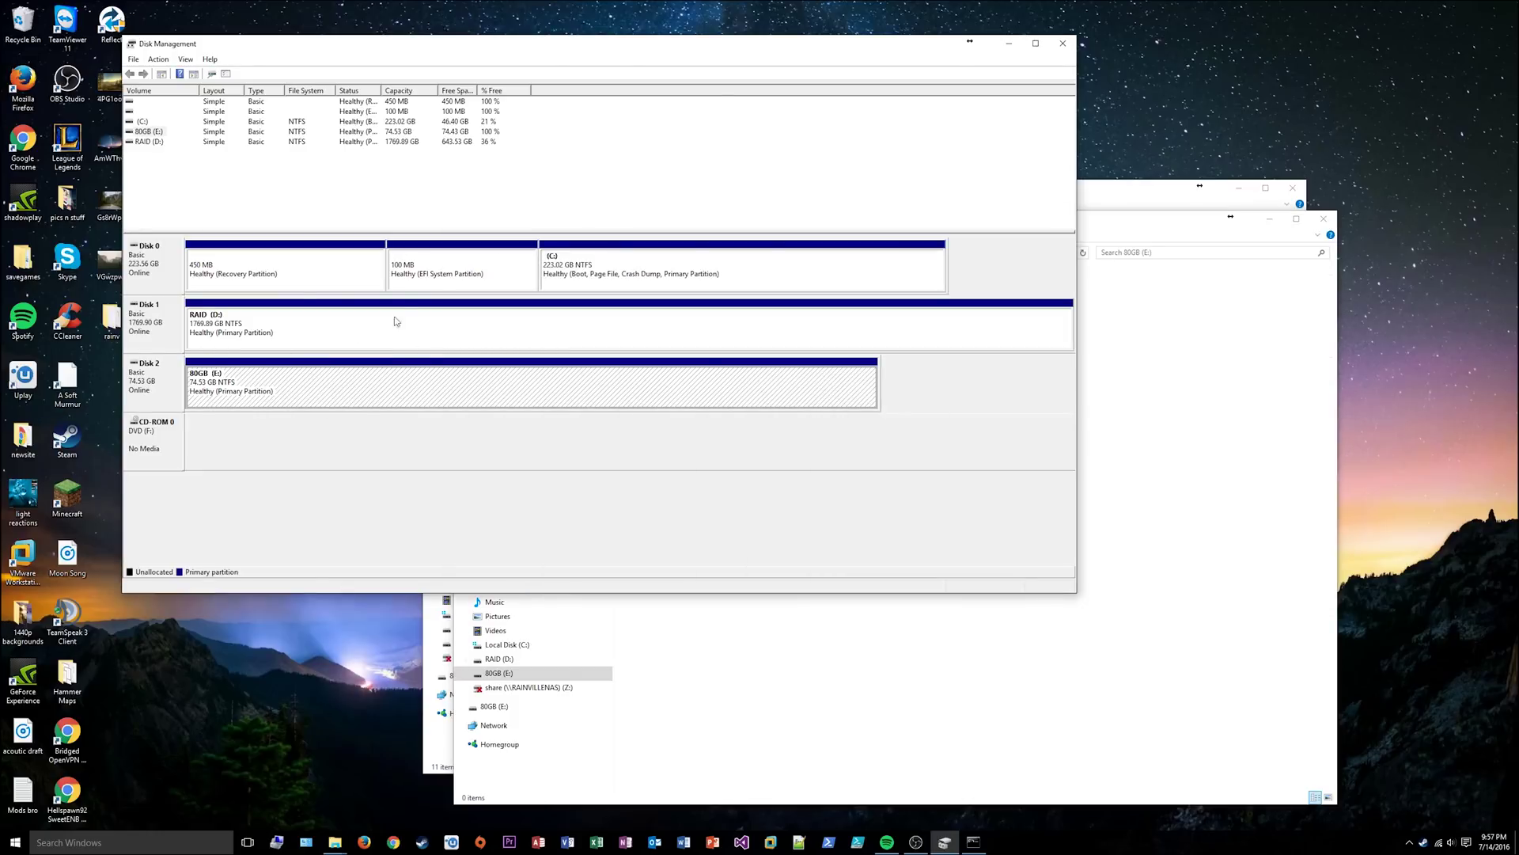
click(292, 286)
click(386, 383)
click(694, 456)
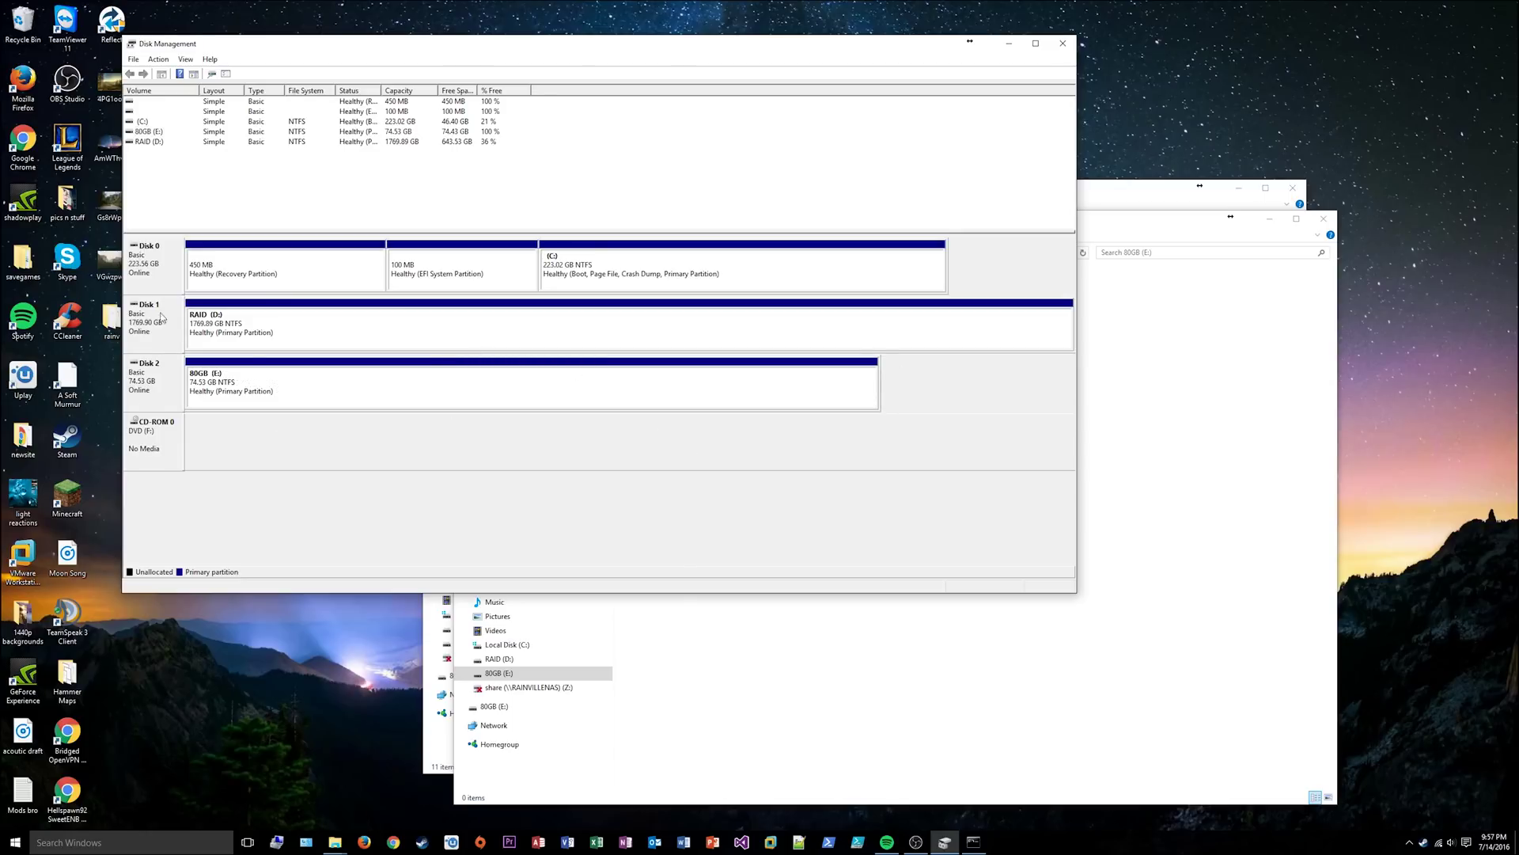
Step: Close the 80GB (E:) window, This PC and Disk Management
click(1211, 427)
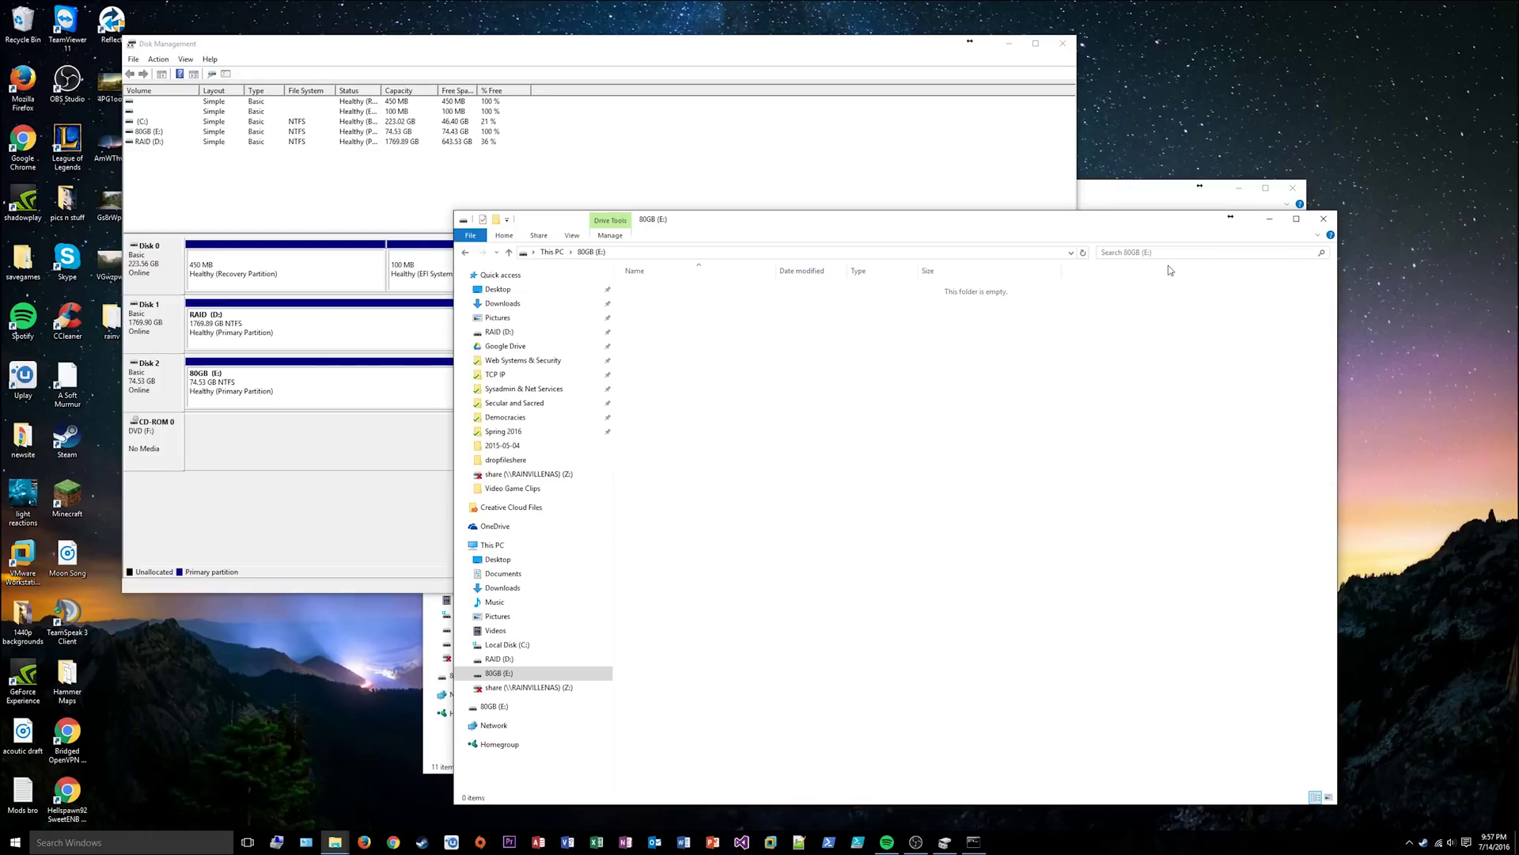
click(1326, 222)
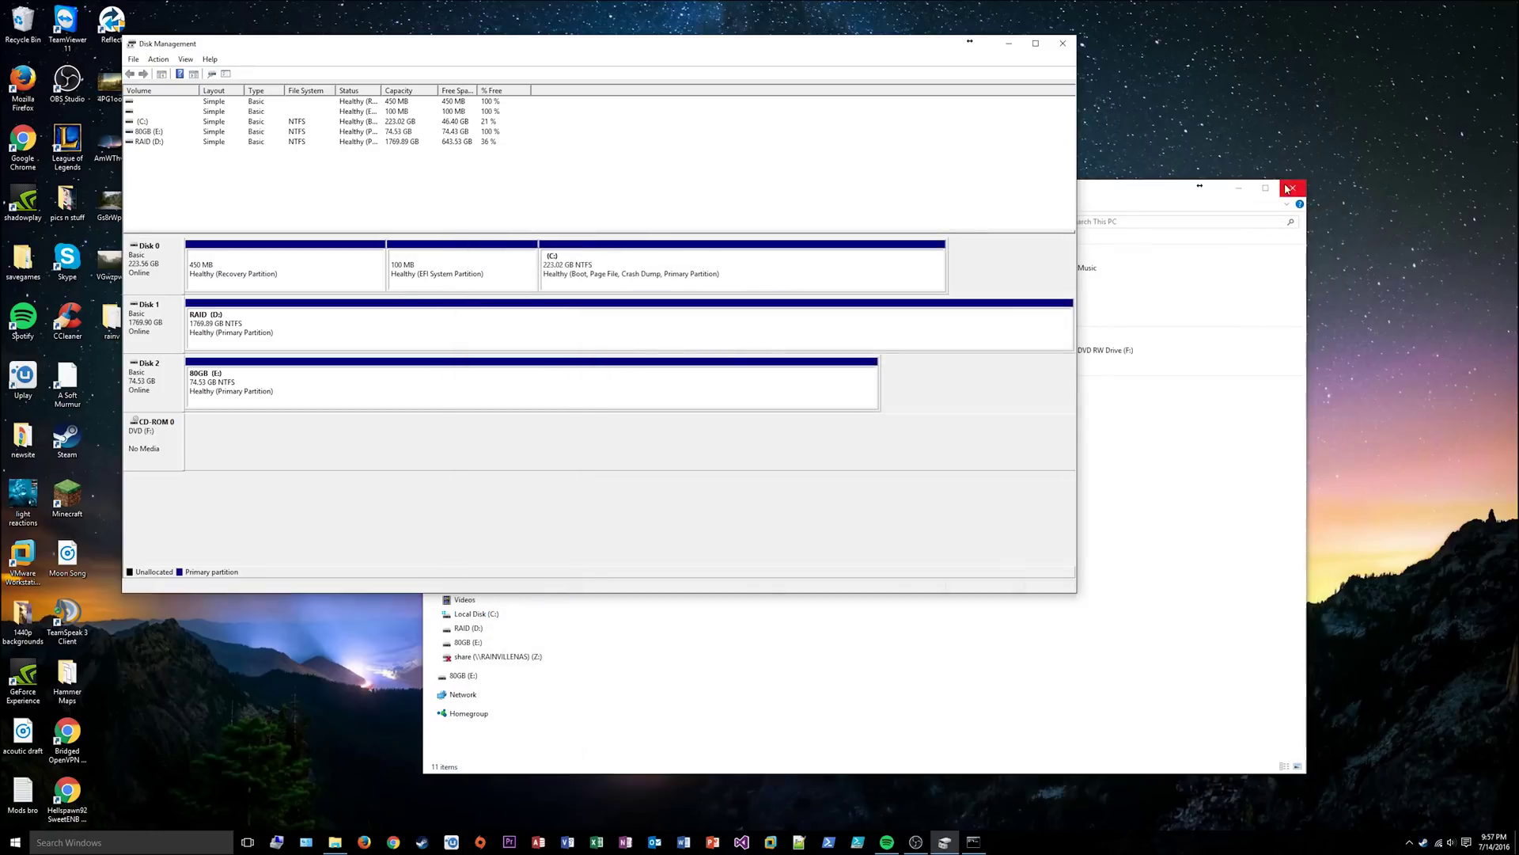
click(1293, 188)
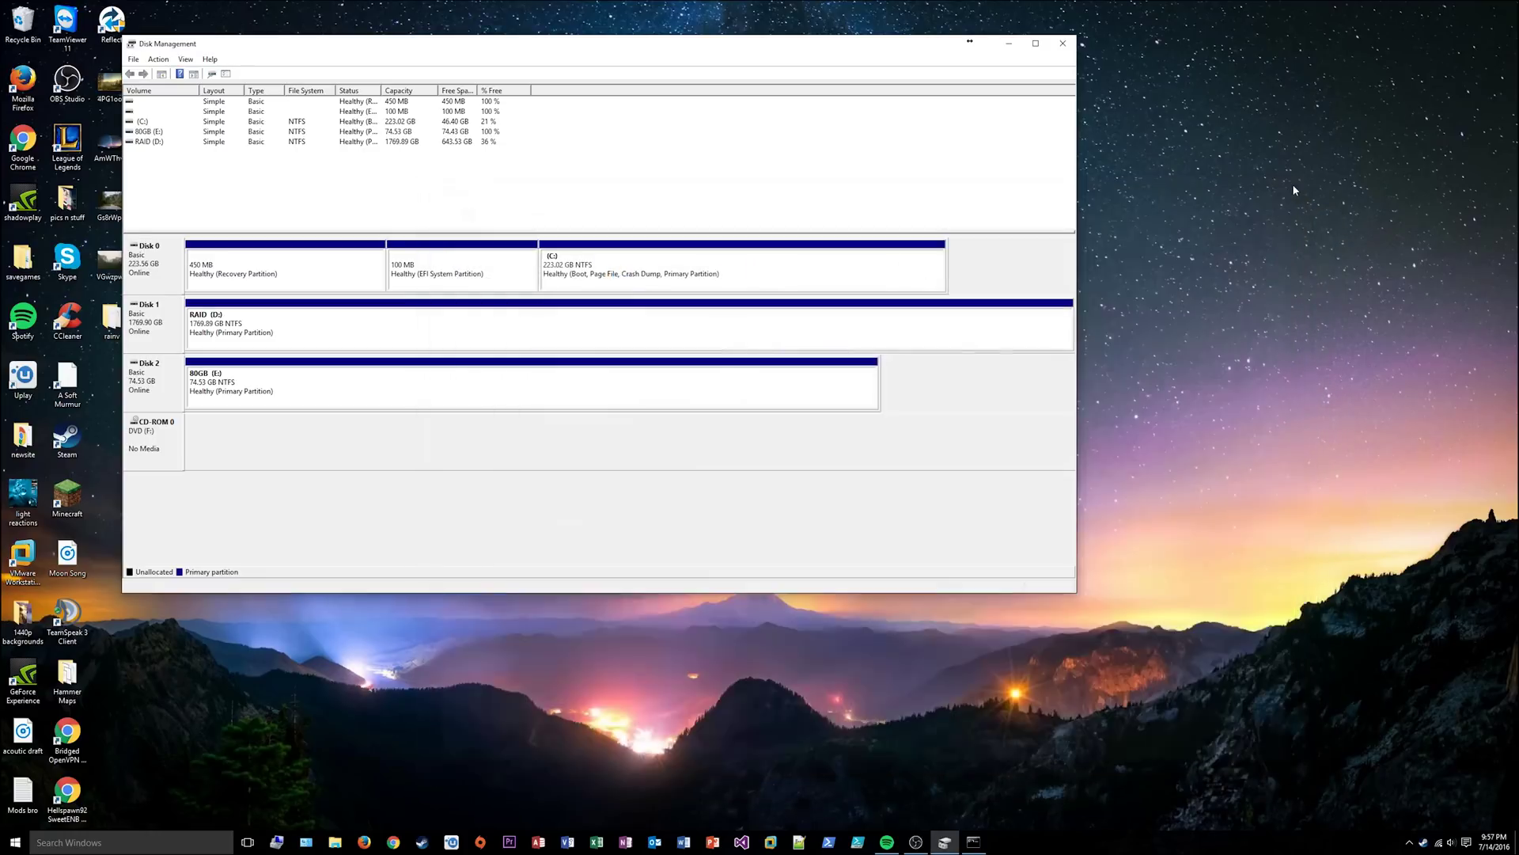
click(1063, 44)
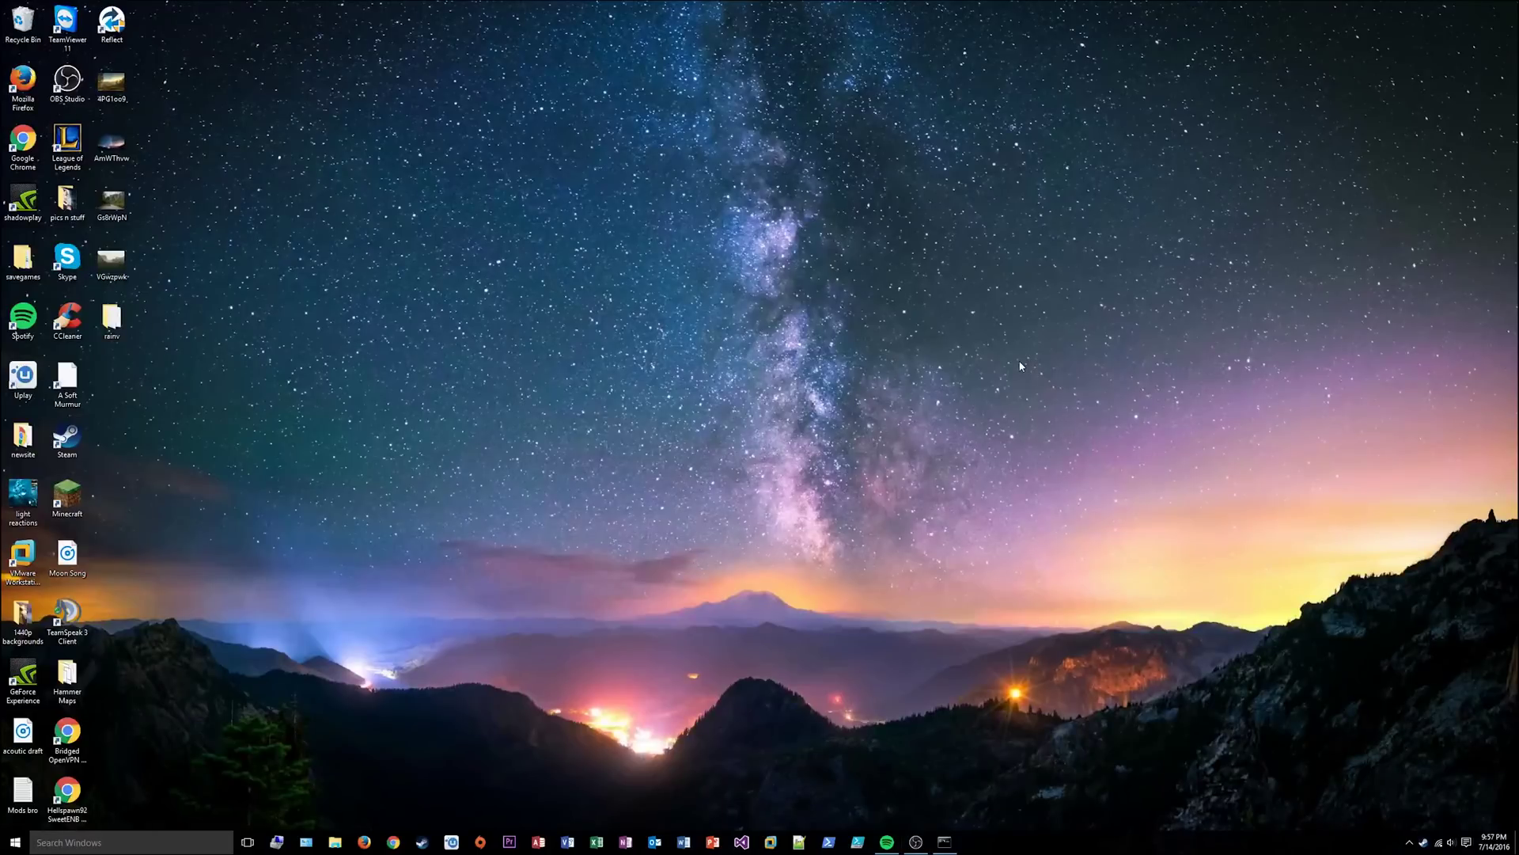